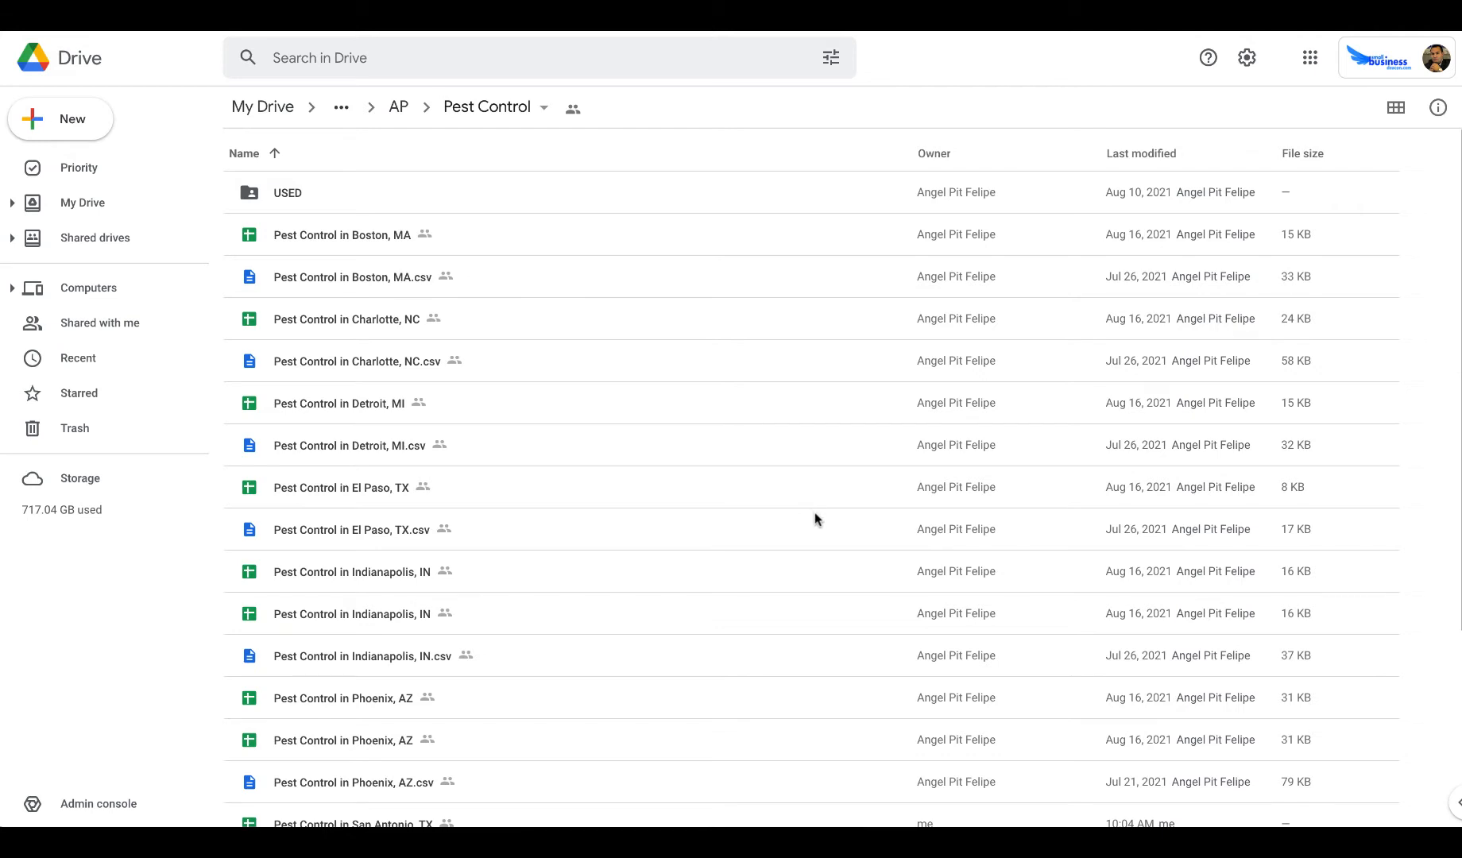
Step: Open the Pest Control in San Diego, CA.csv file with Google Sheets to create a spreadsheet version in the folder
scroll(653, 443, "down", 3)
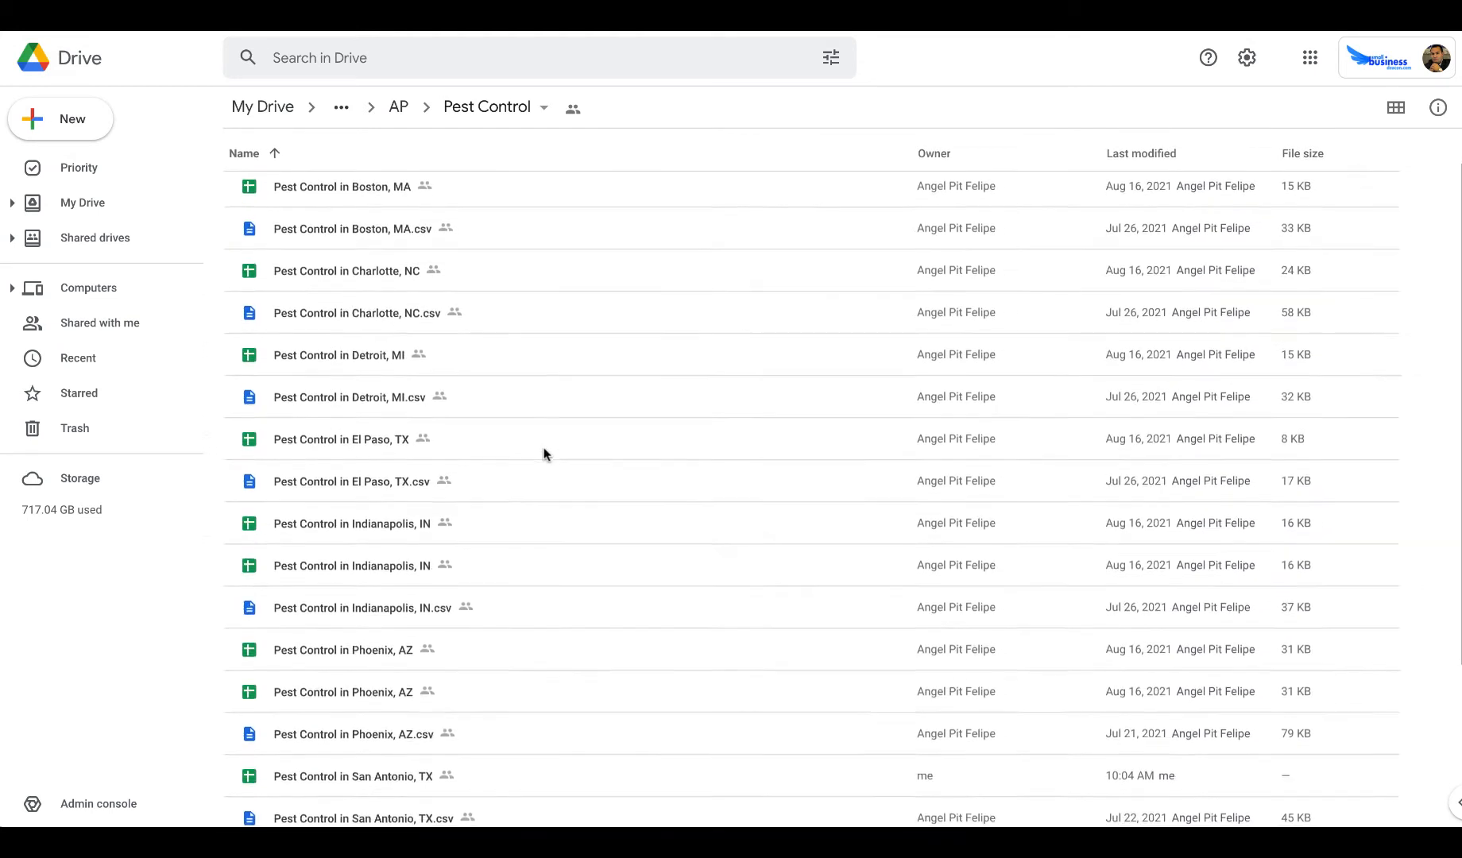
scroll(543, 454, "down", 1)
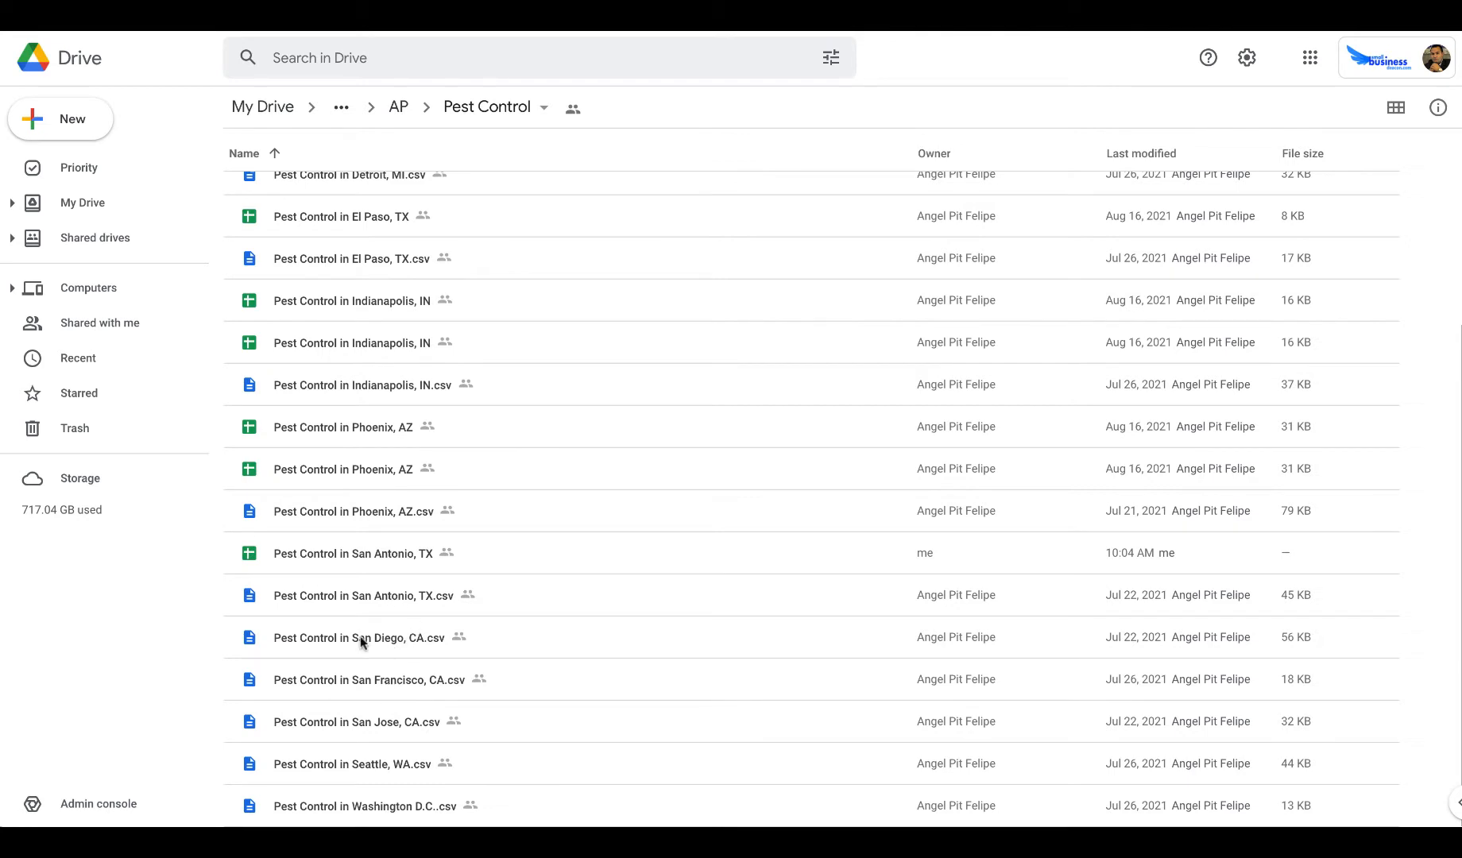
left_click(409, 641)
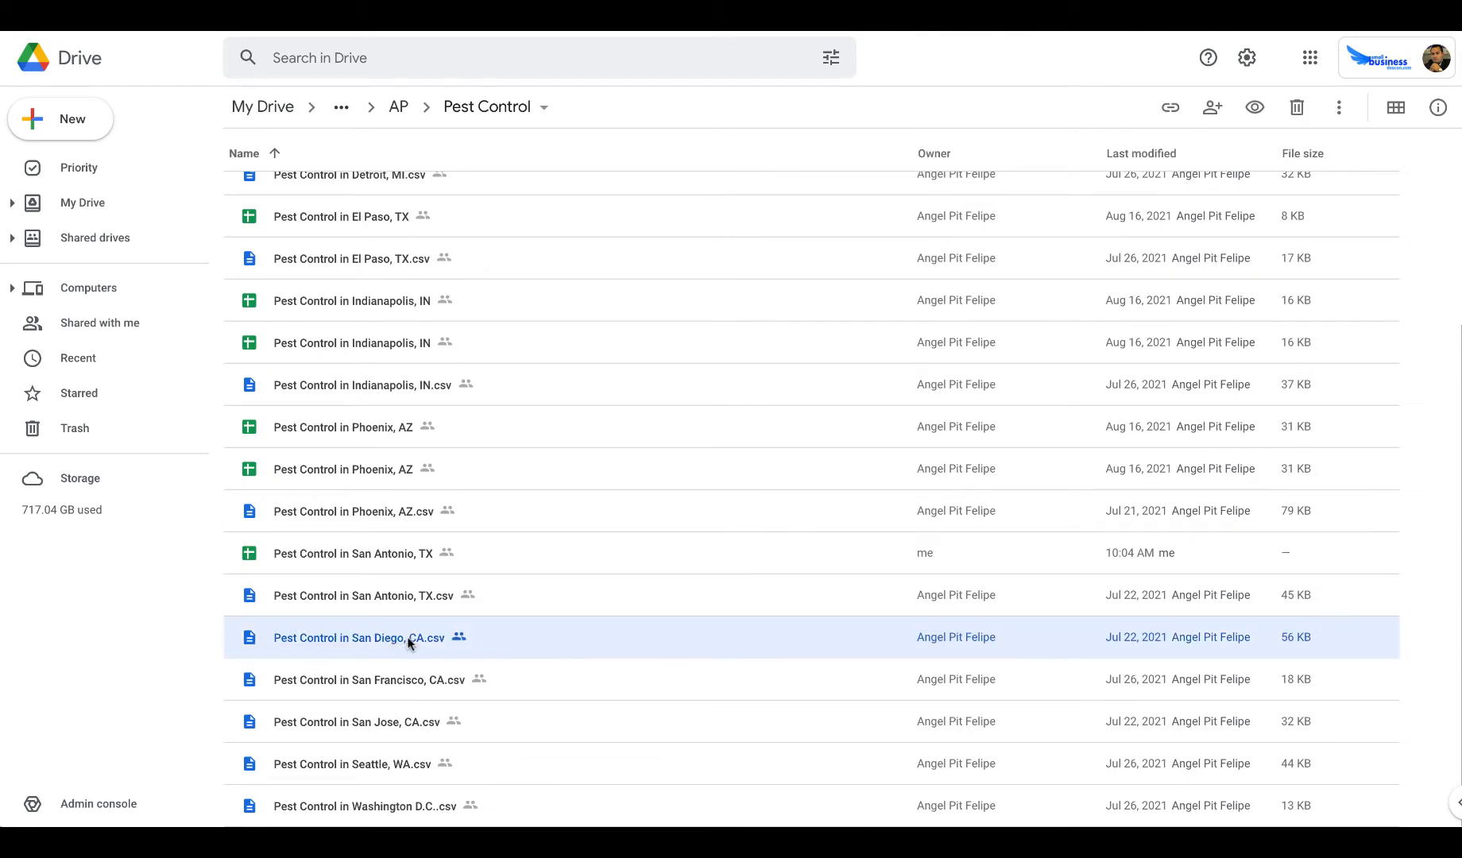
right_click(410, 640)
mouse_move(562, 153)
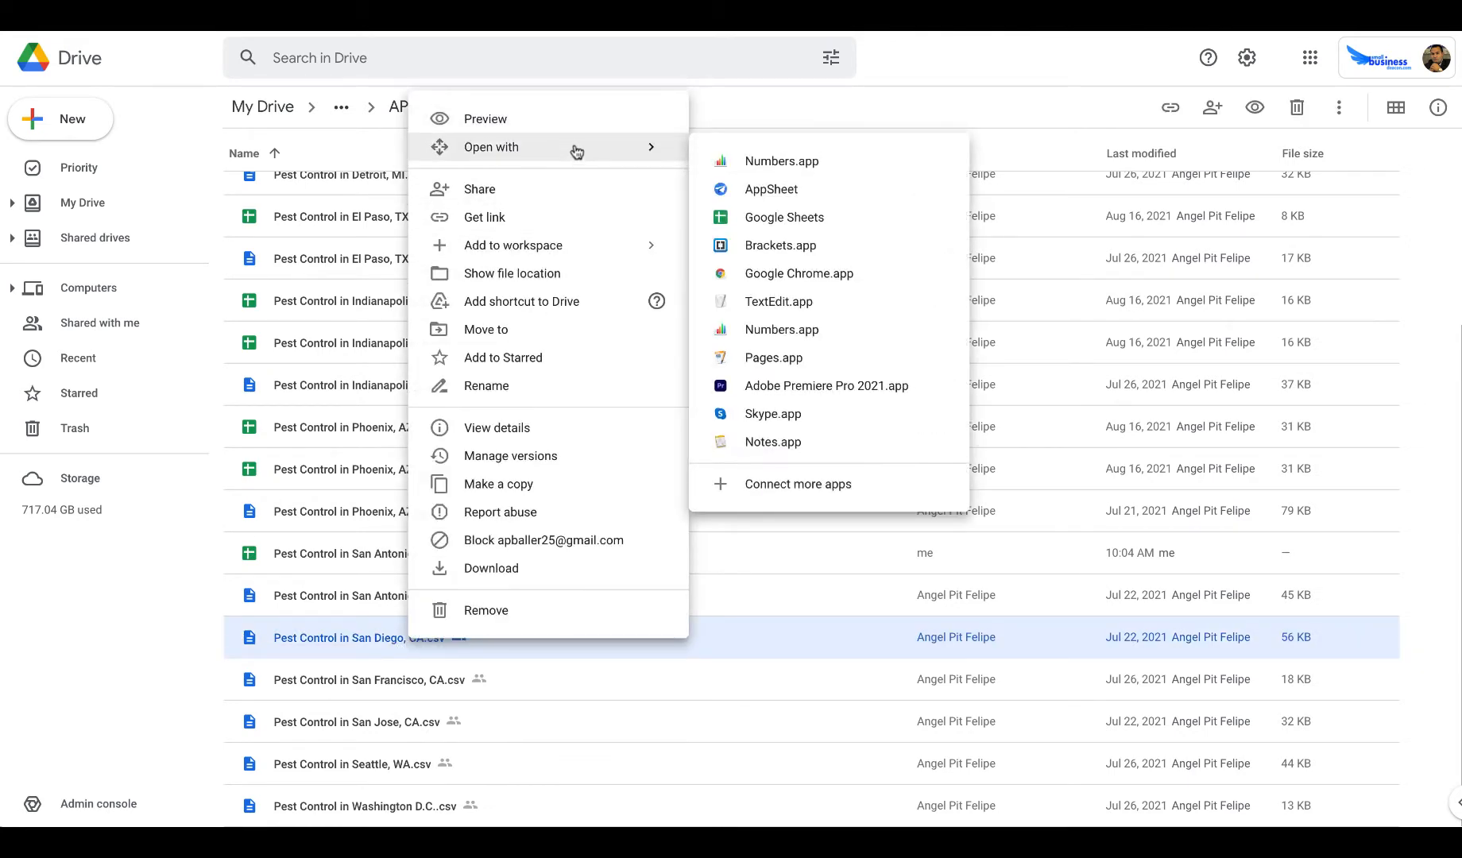
left_click(765, 215)
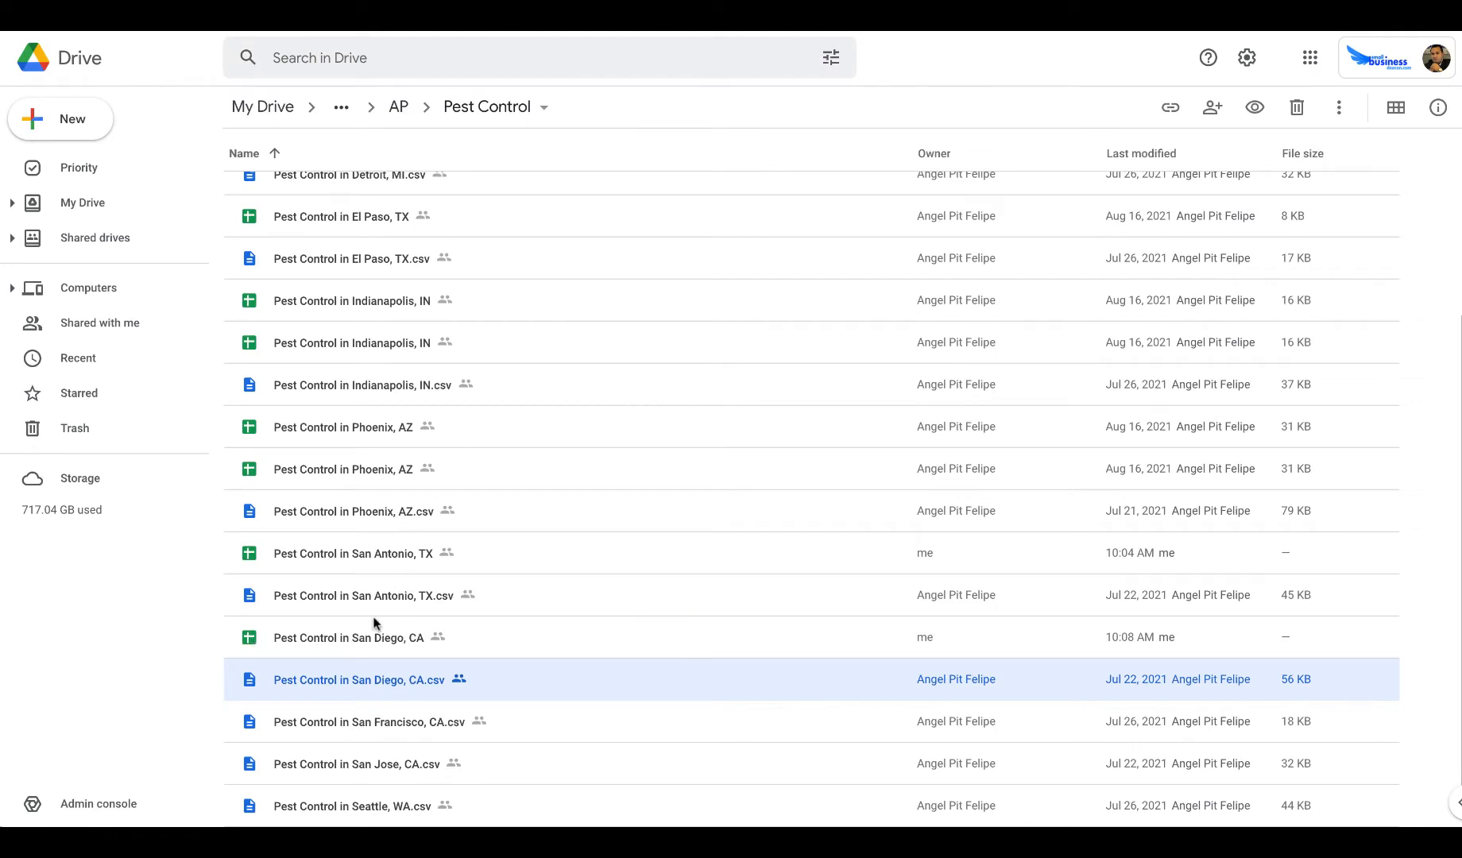
left_click(185, 633)
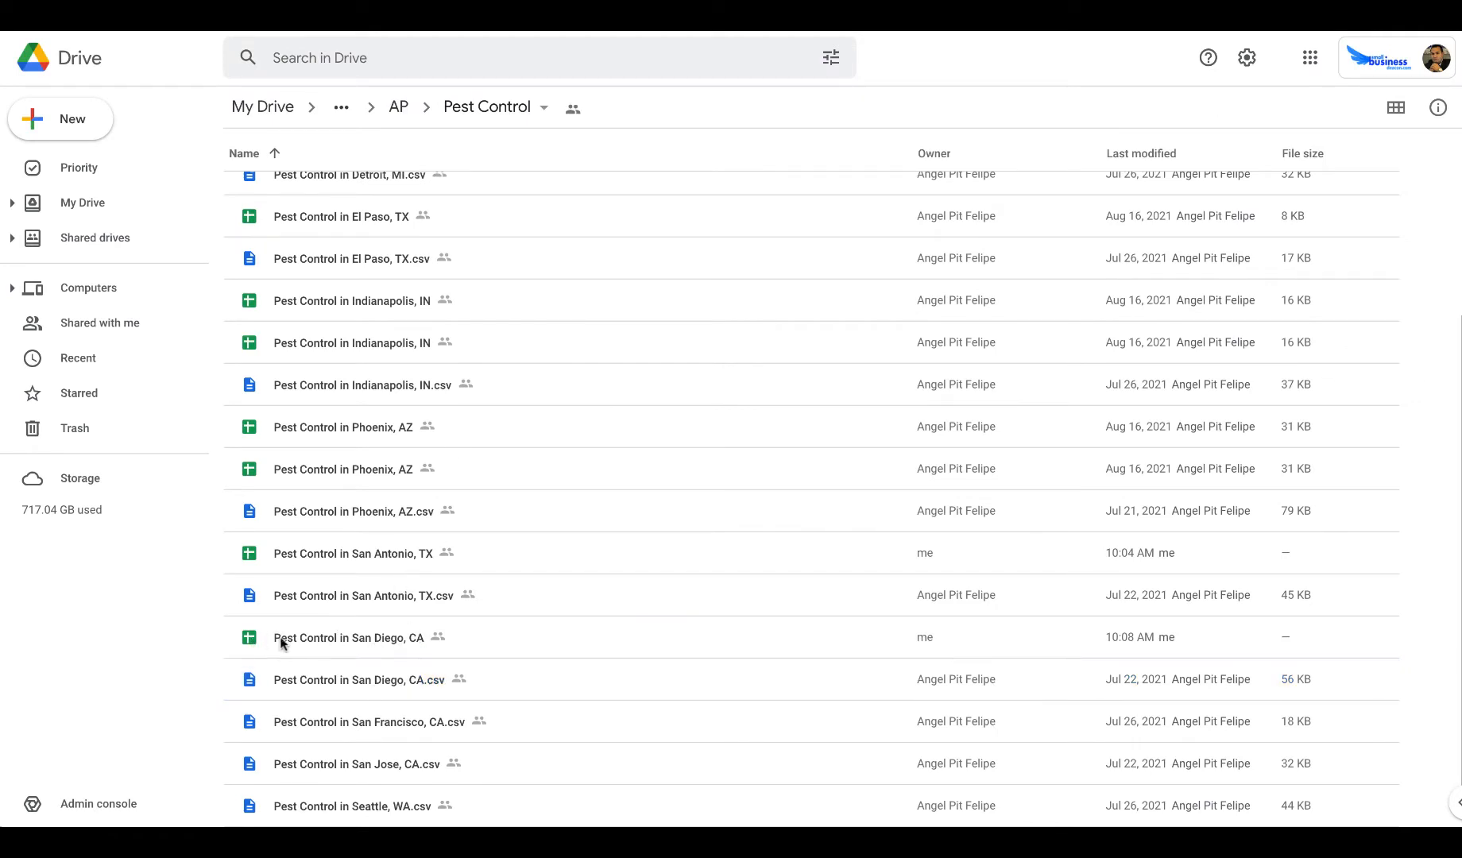
scroll(400, 527, "up", 4)
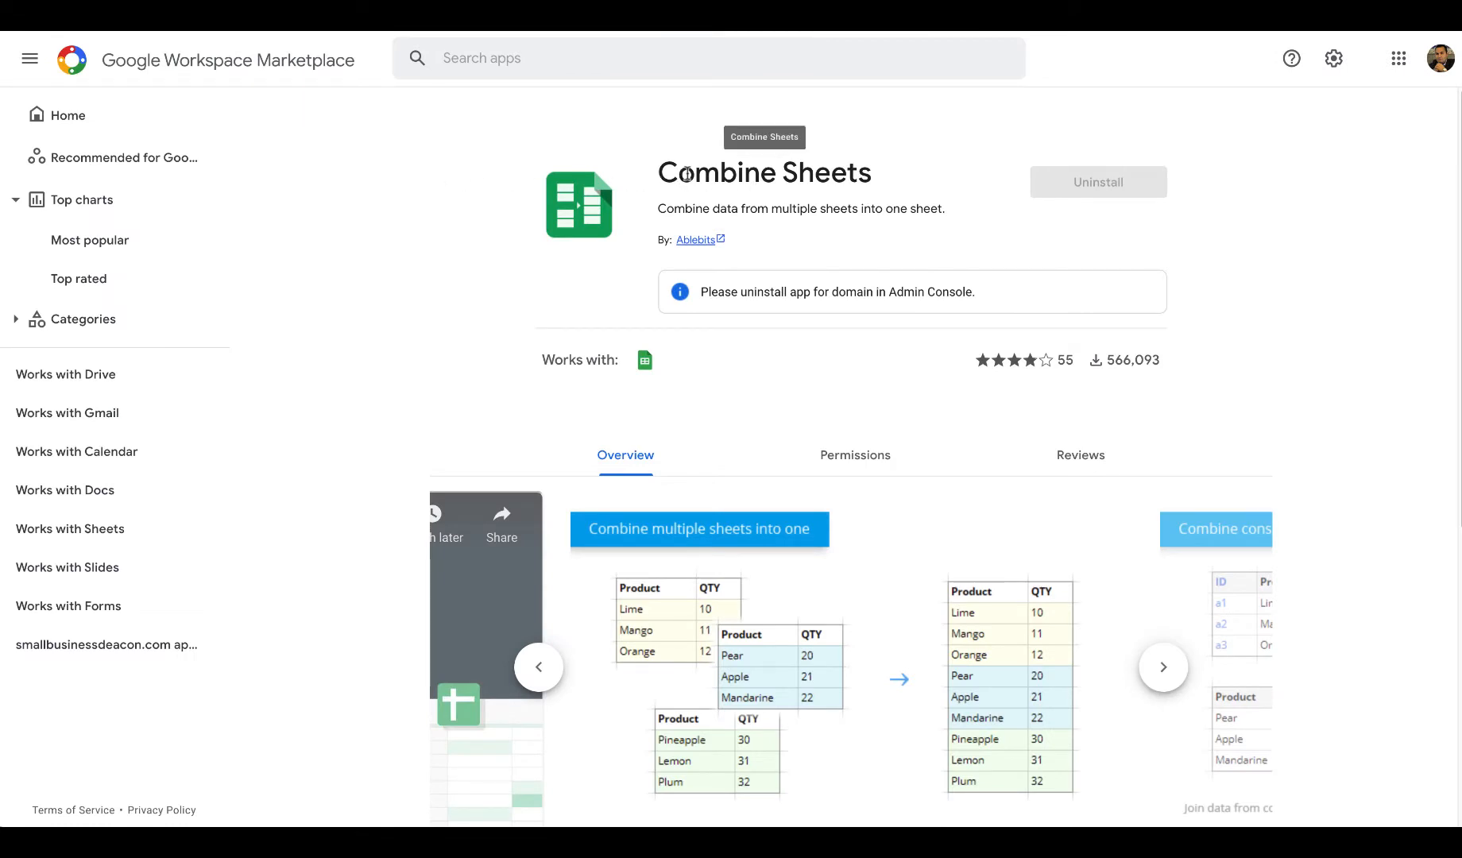
Step: Switch to Google Workspace Marketplace and look over the page of the Combine Sheets add-on by Ablebits
left_click_drag(688, 173, 888, 189)
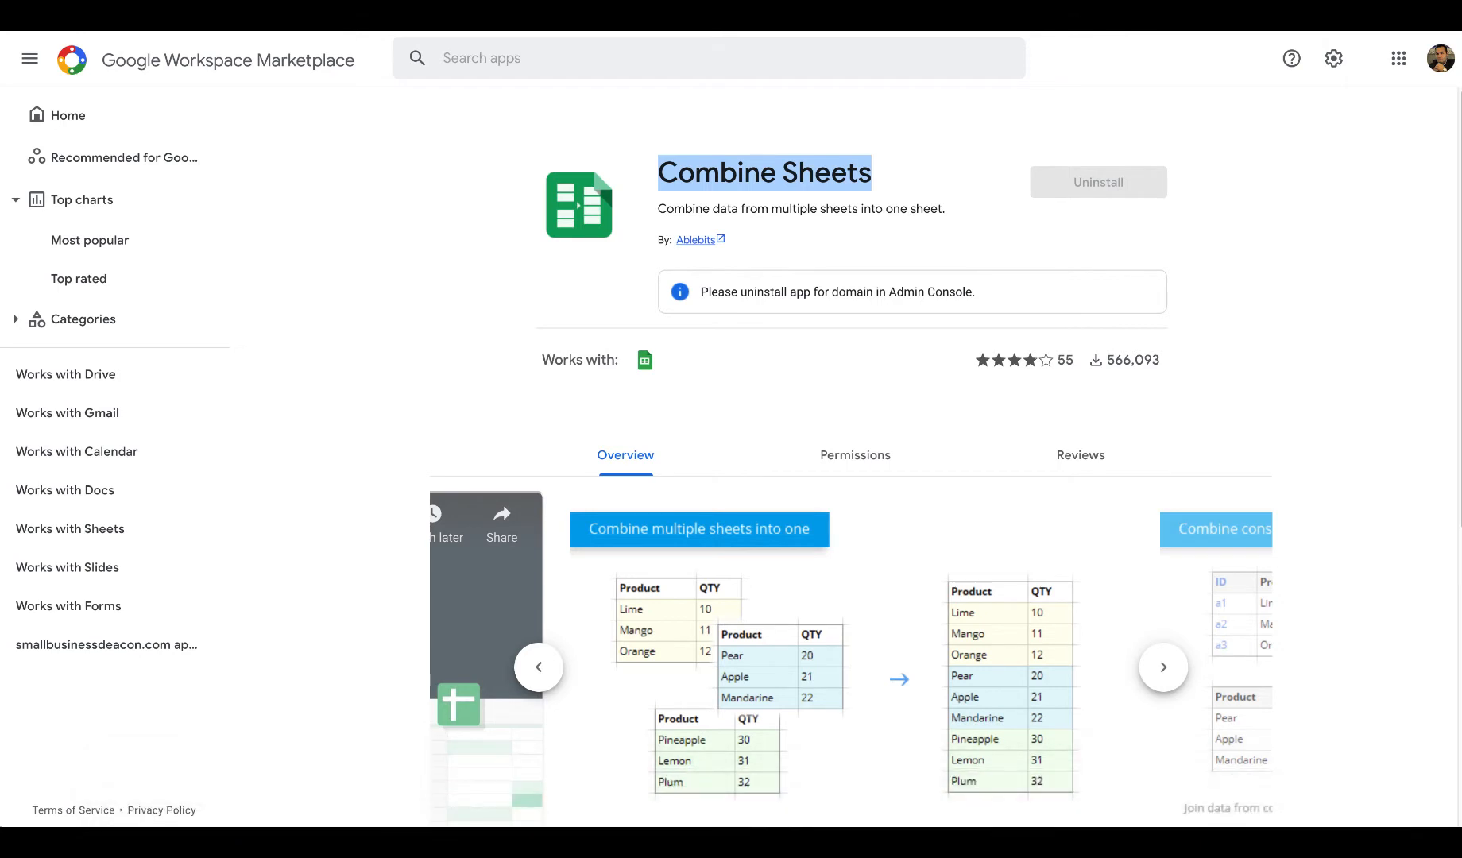
right_click(302, 799)
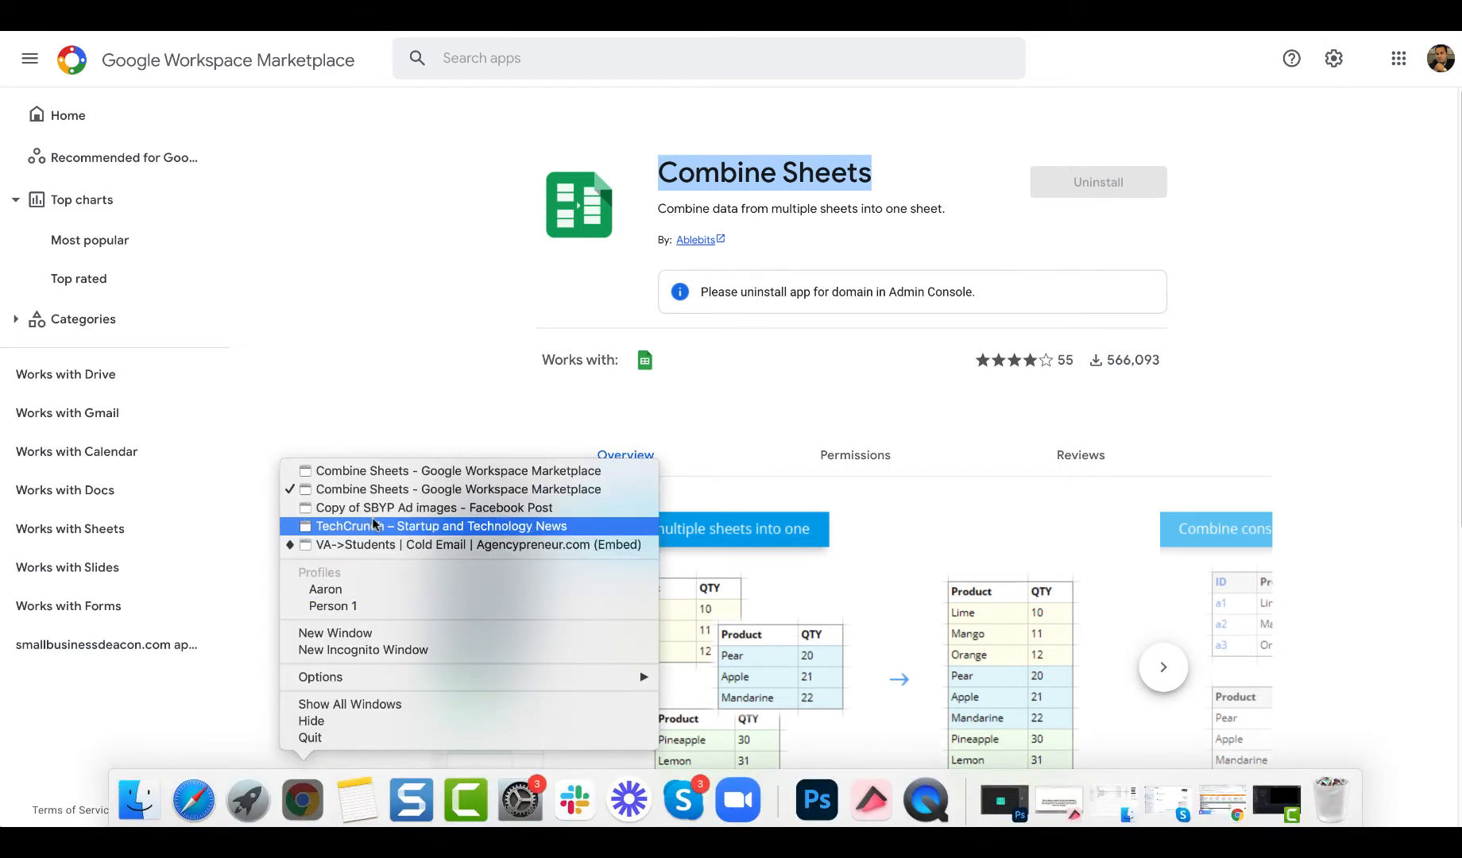
left_click(384, 471)
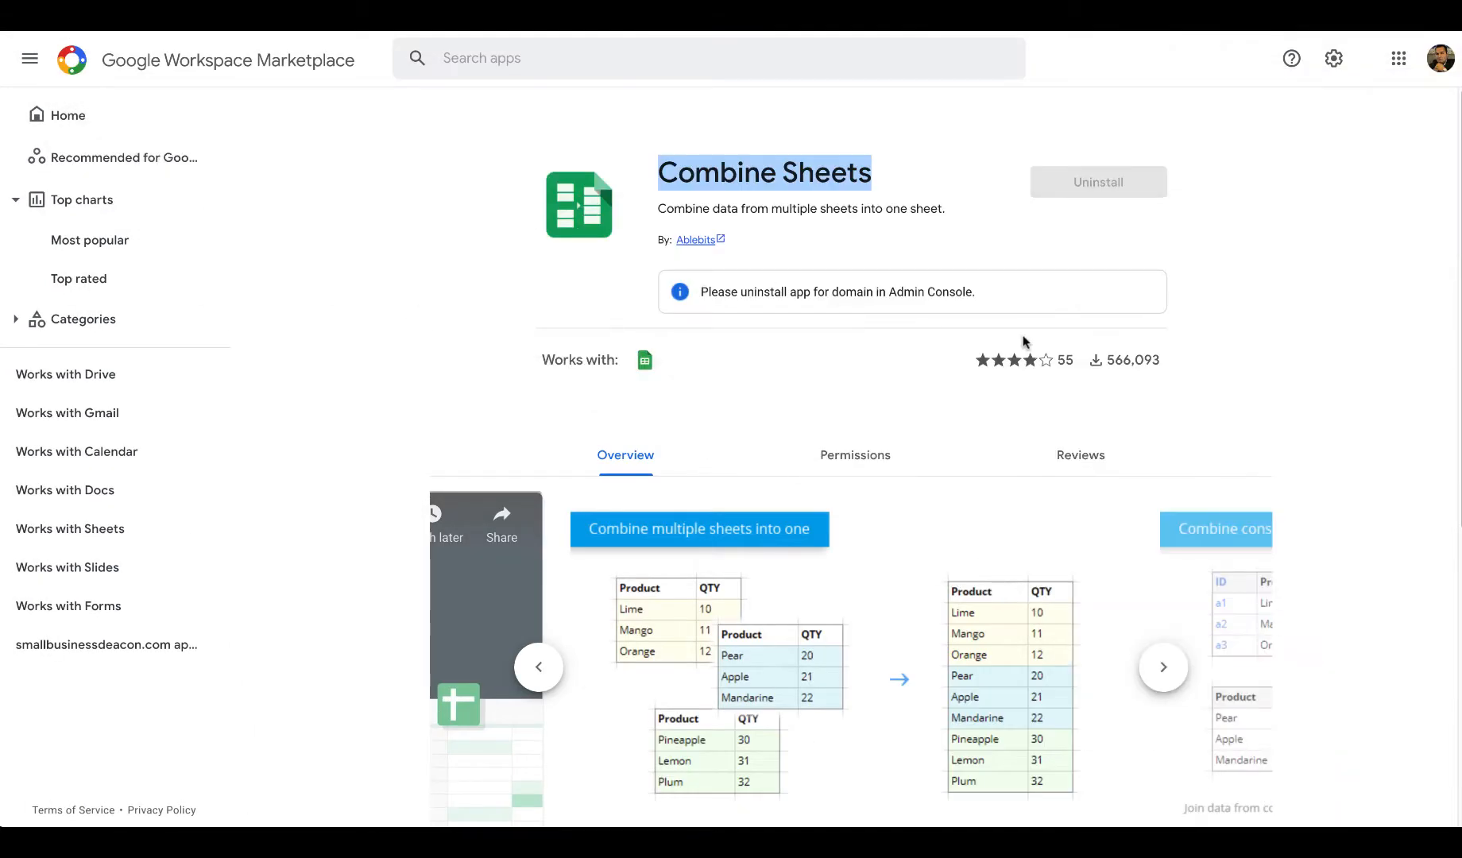
left_click(1222, 278)
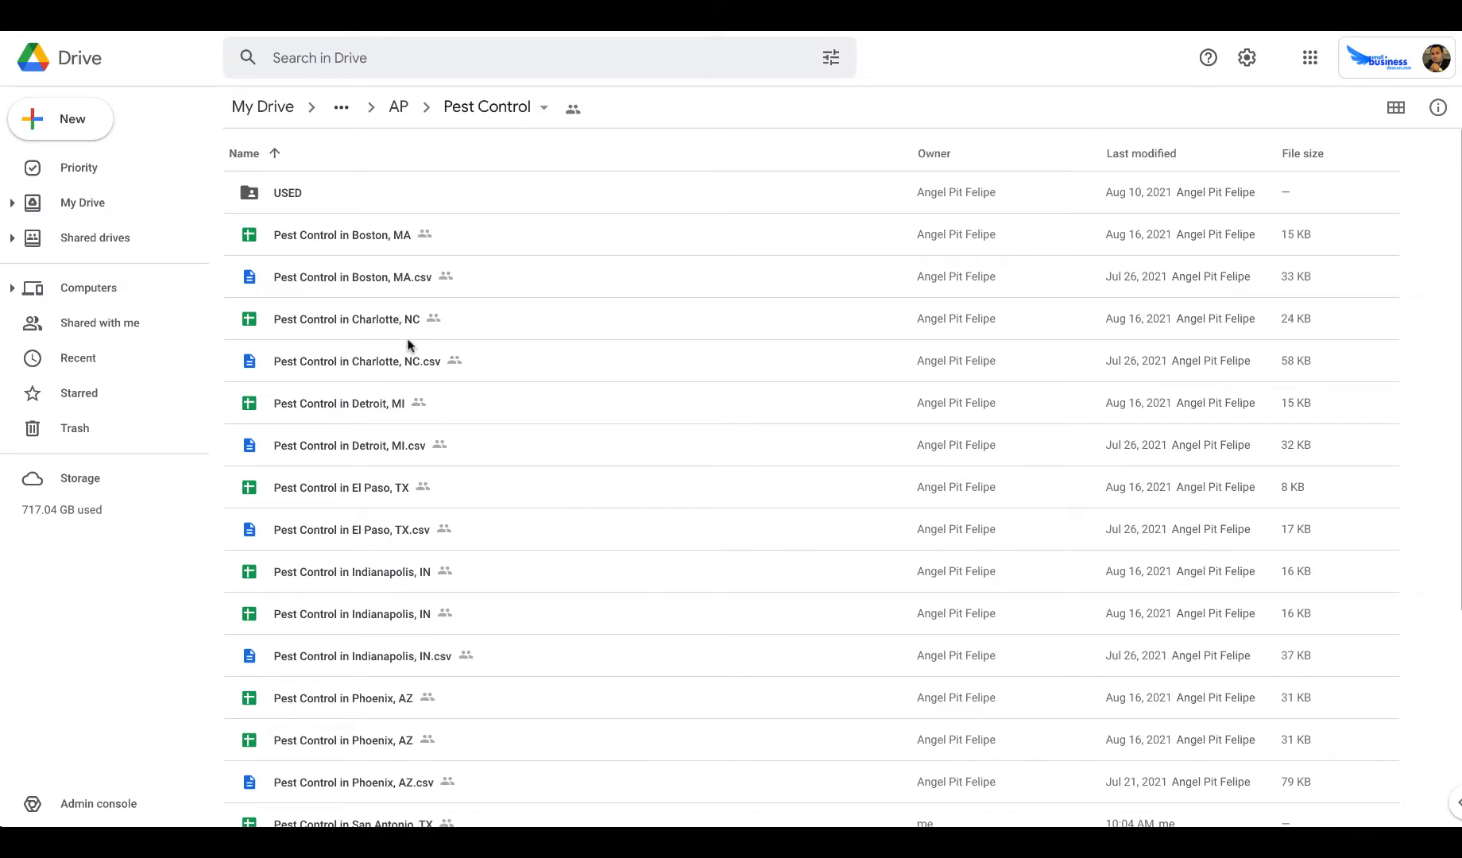
Step: Open the Pest Control in Boston, MA spreadsheet from Drive and start the Combine Sheets add-on with its Boston sheet included
double_click(398, 239)
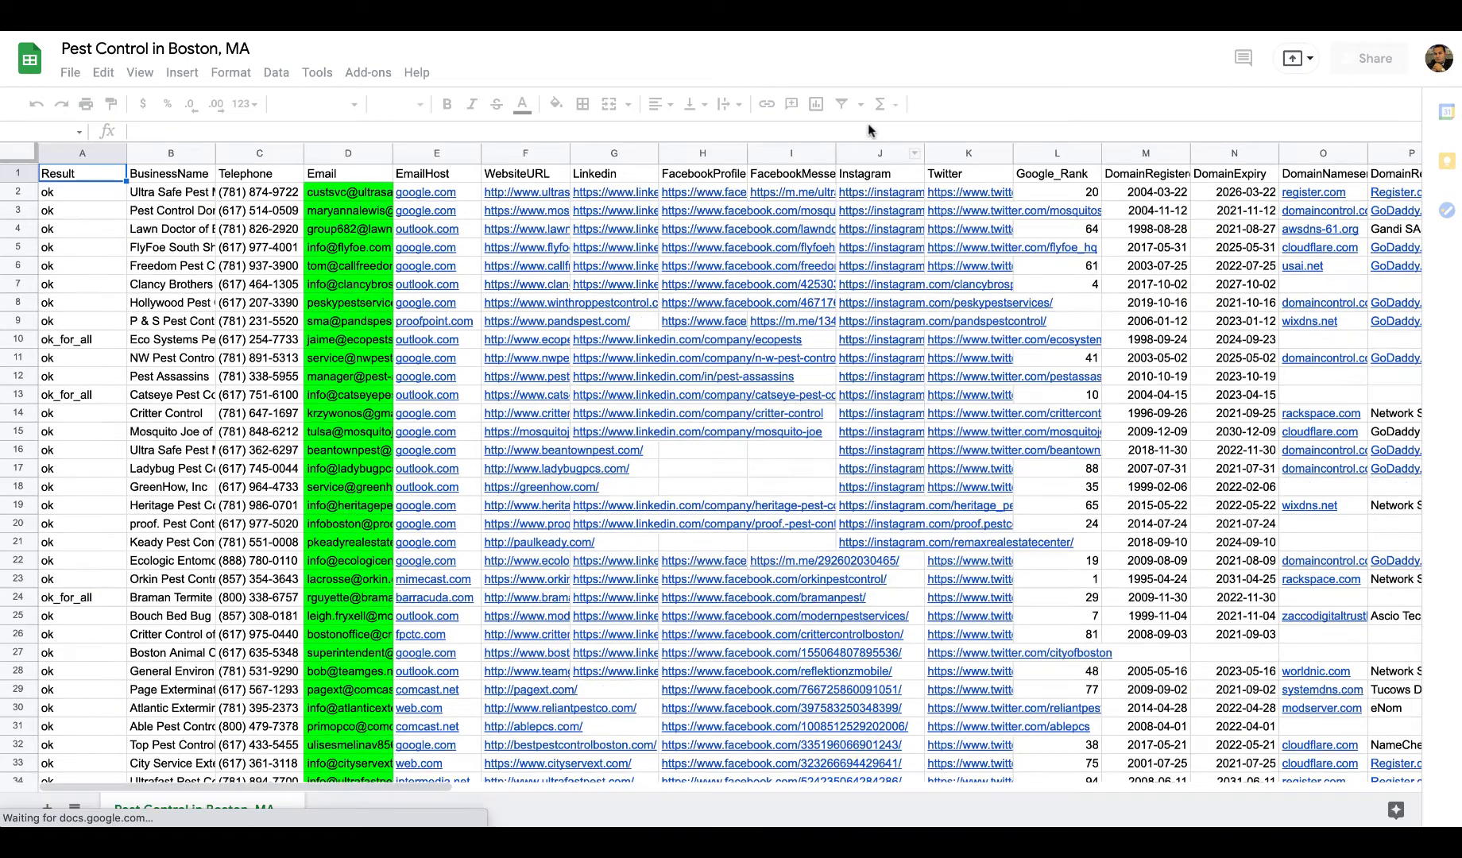
left_click(368, 76)
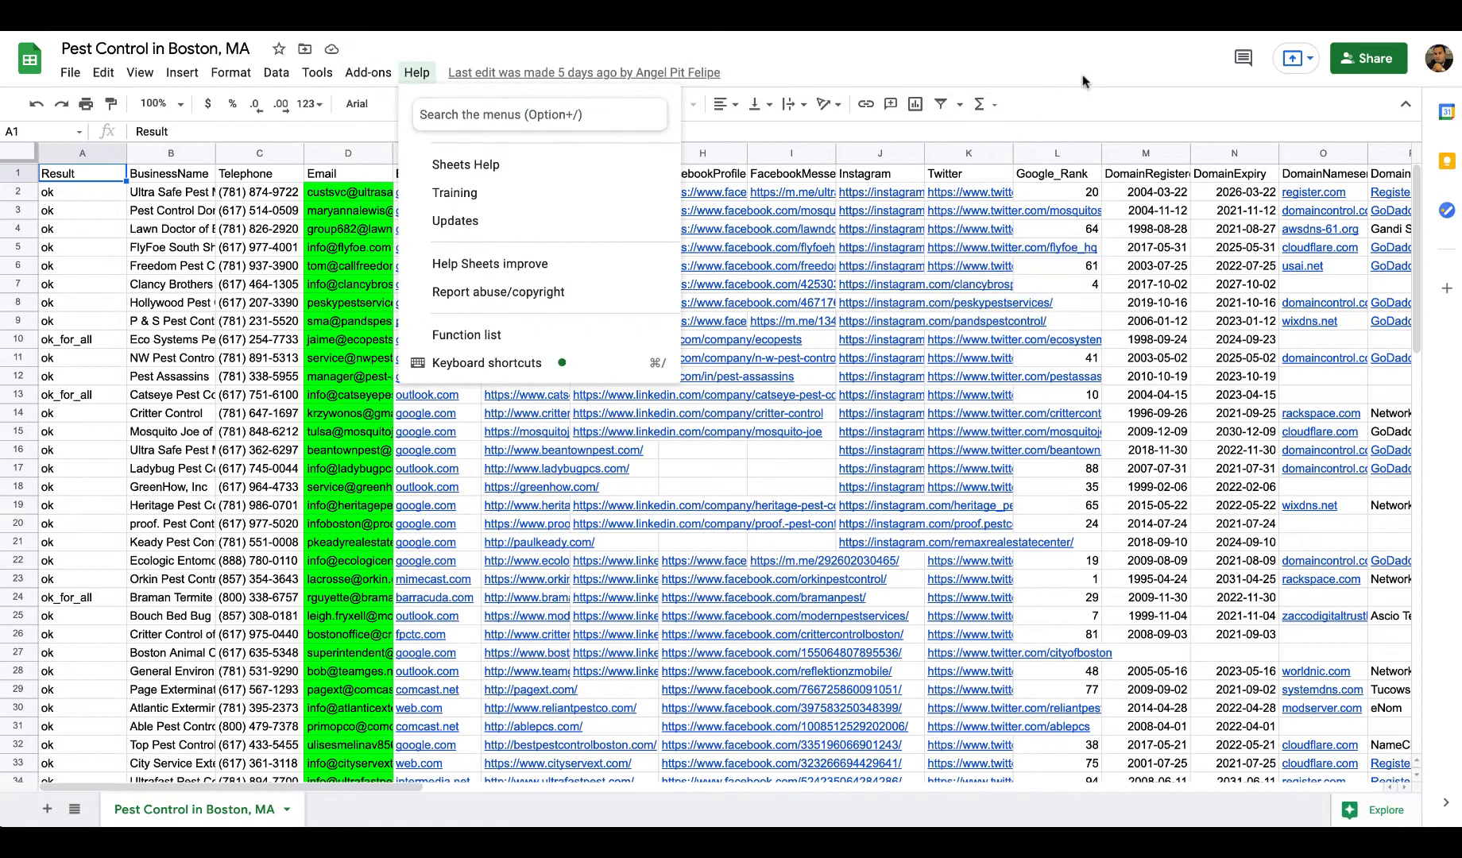
left_click(1016, 78)
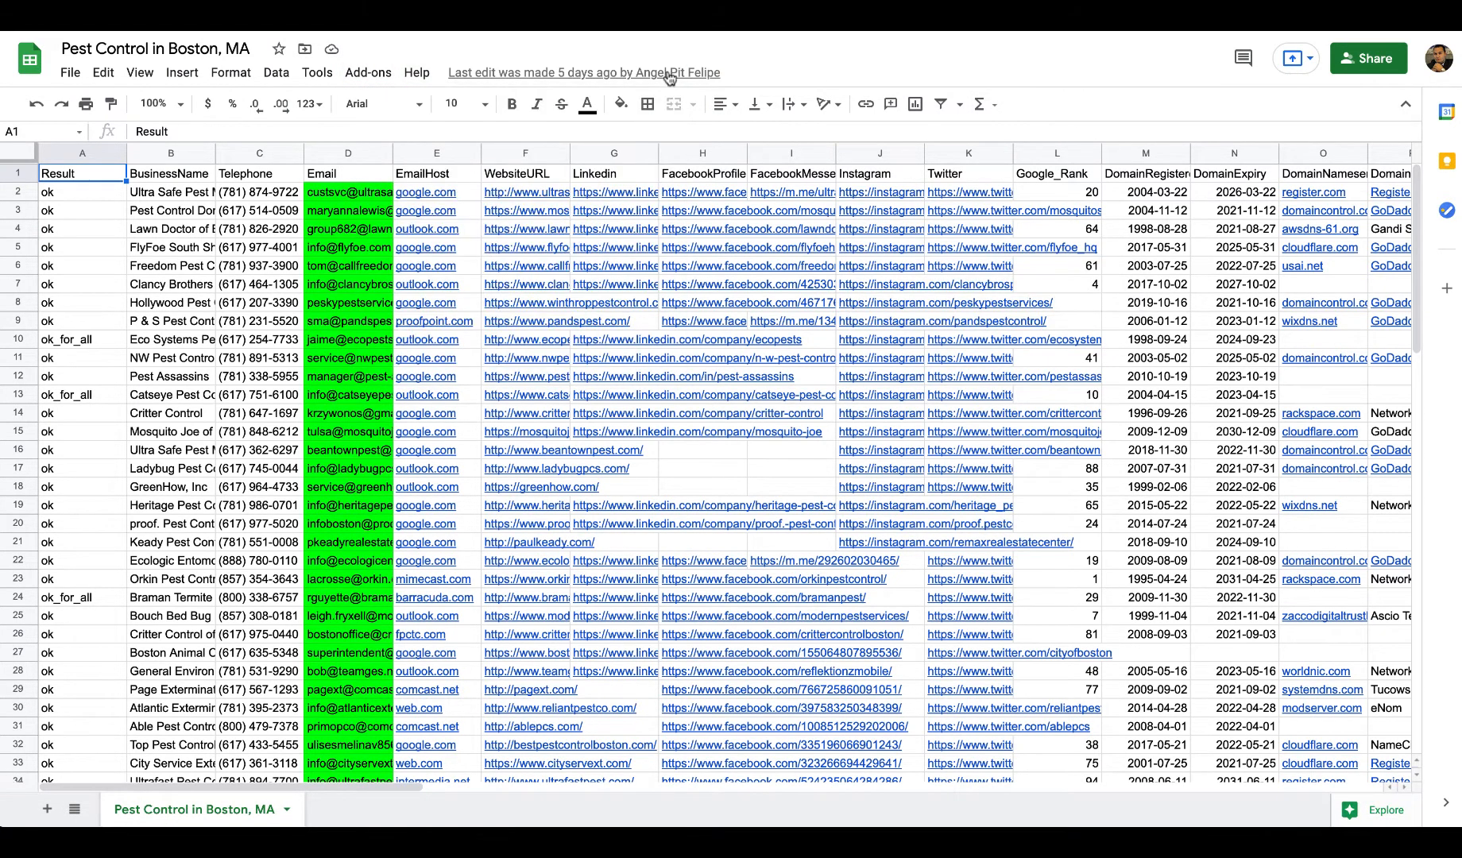
left_click(367, 83)
mouse_move(425, 150)
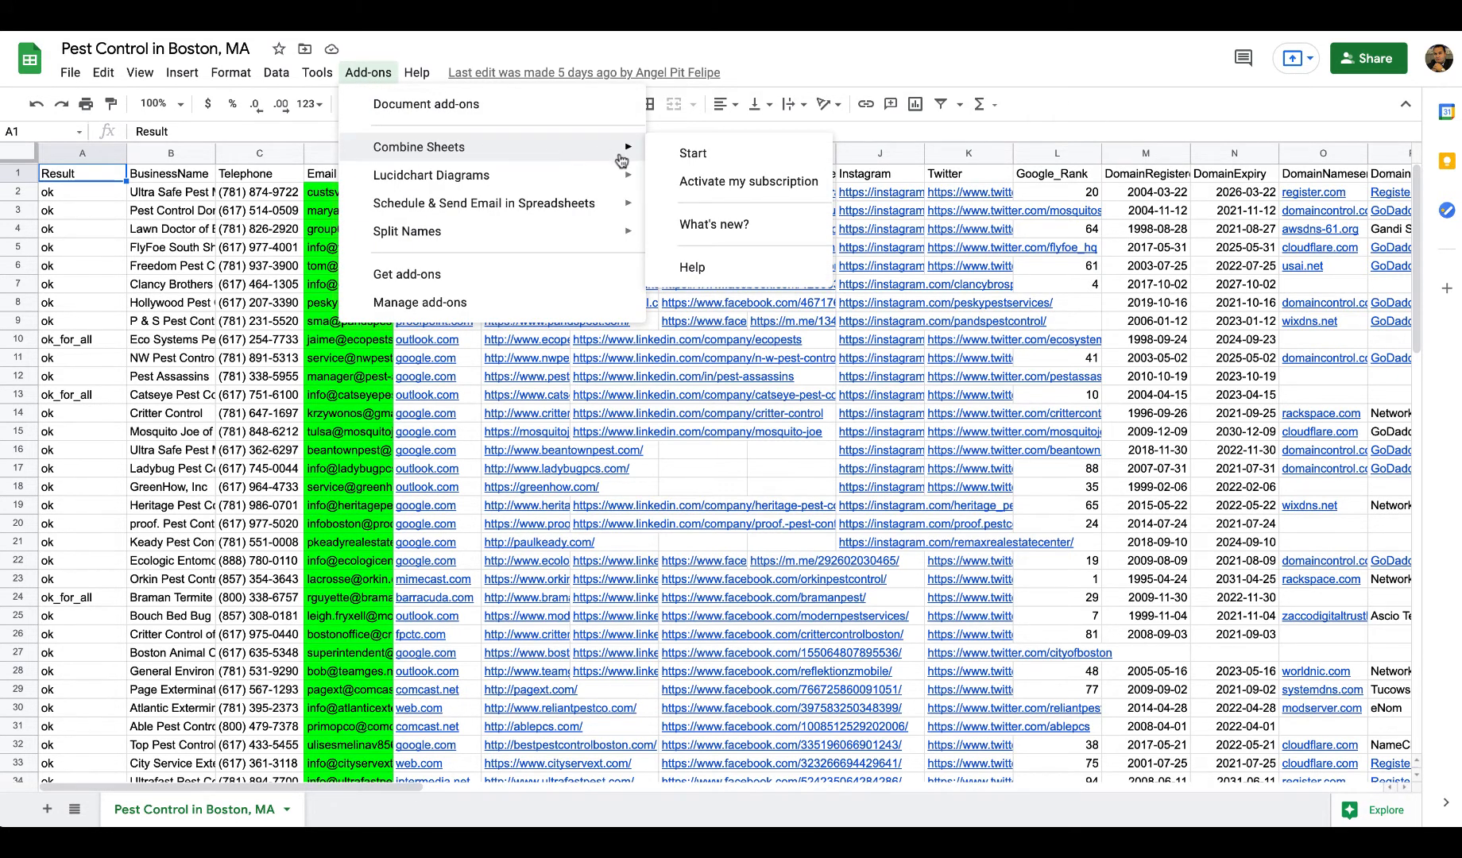
left_click(707, 158)
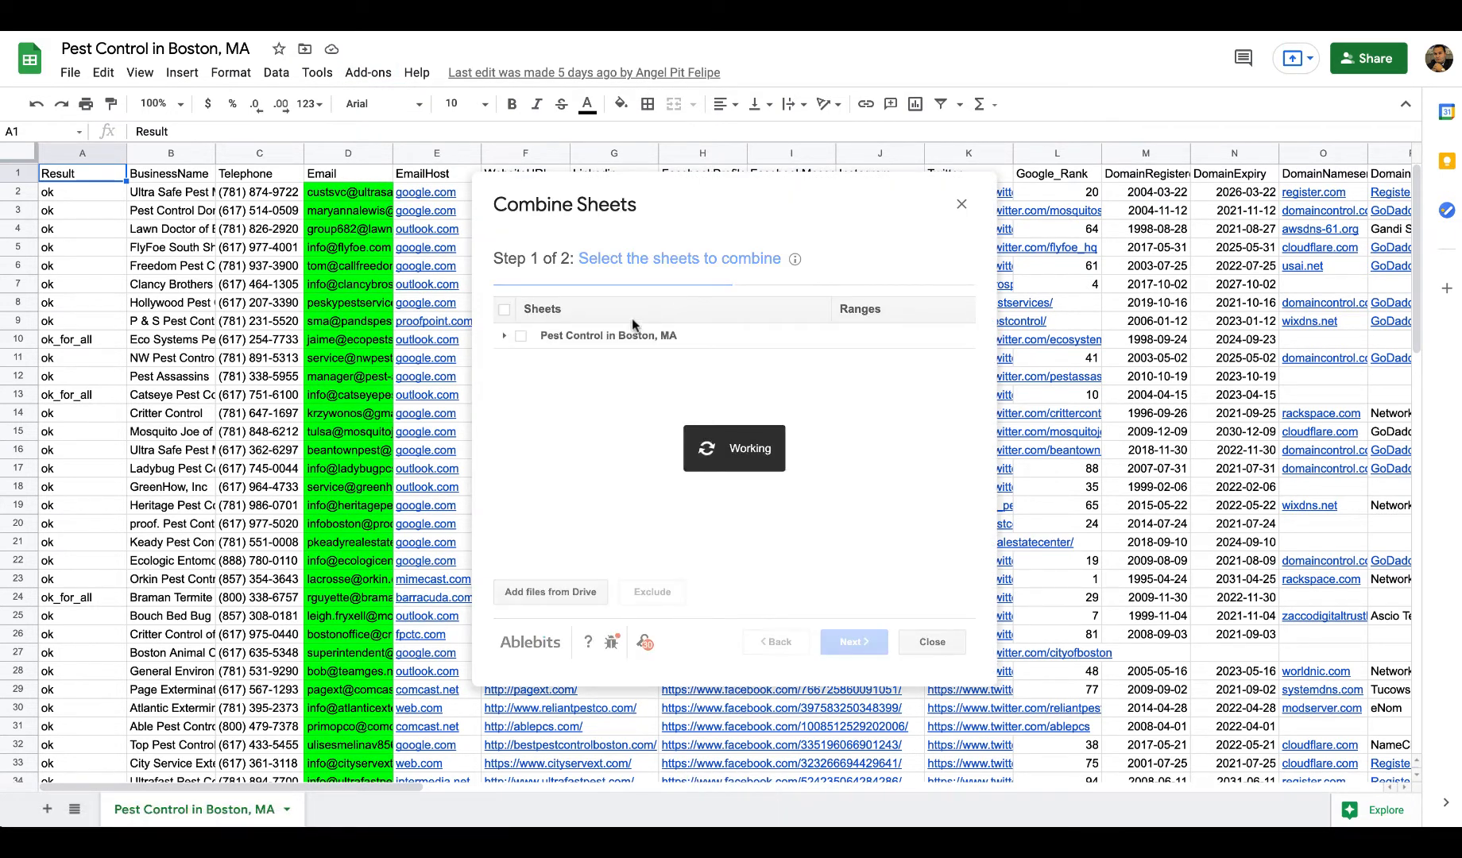
left_click(520, 335)
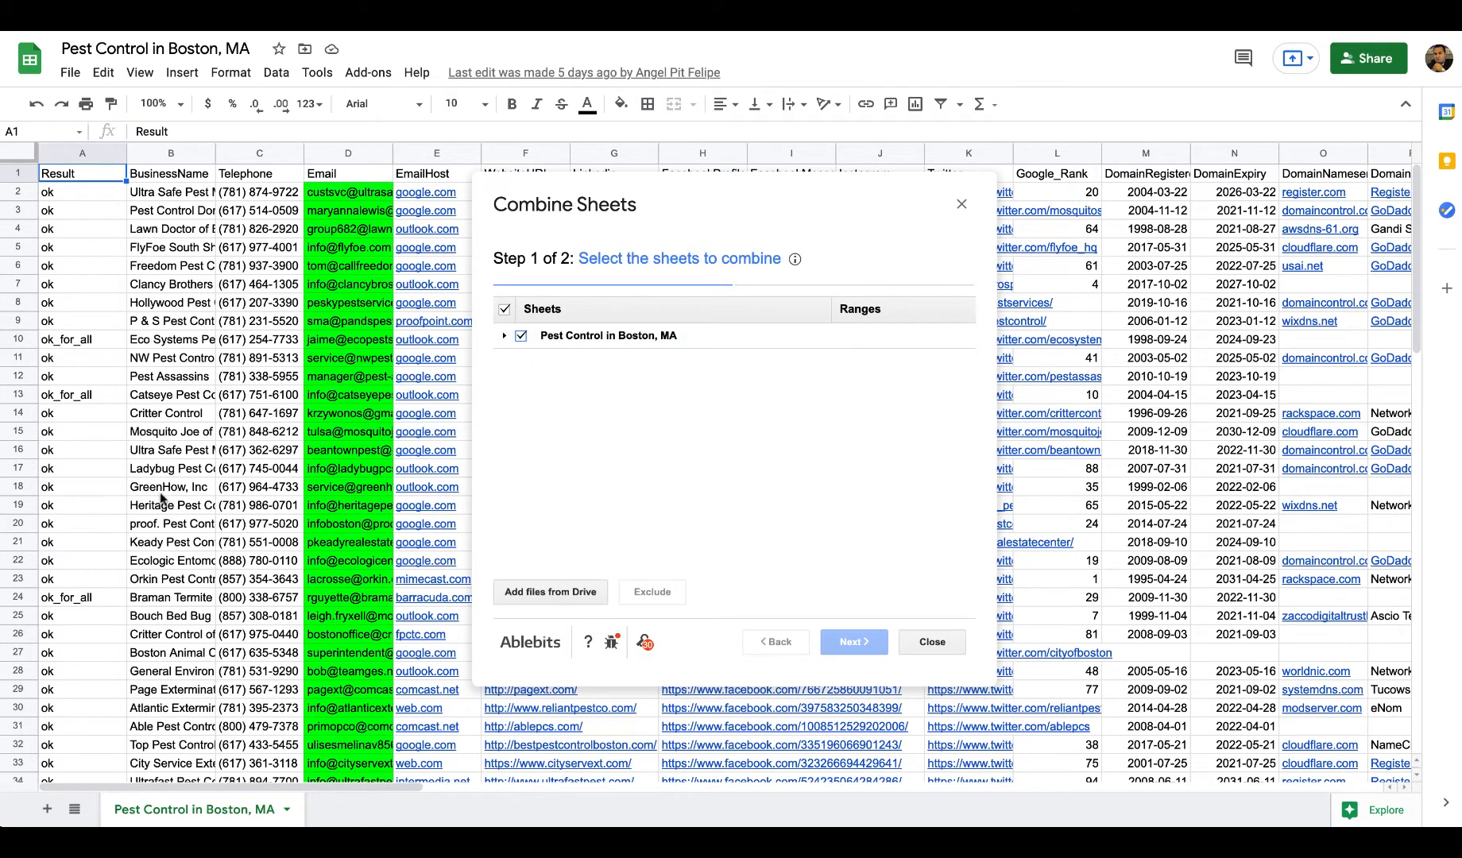
Step: Browse Drive for files to add, going through _Agencypreneur Apprenticeship Student Folders and the student's folder to Leads > AP > Pest Control
left_click(541, 592)
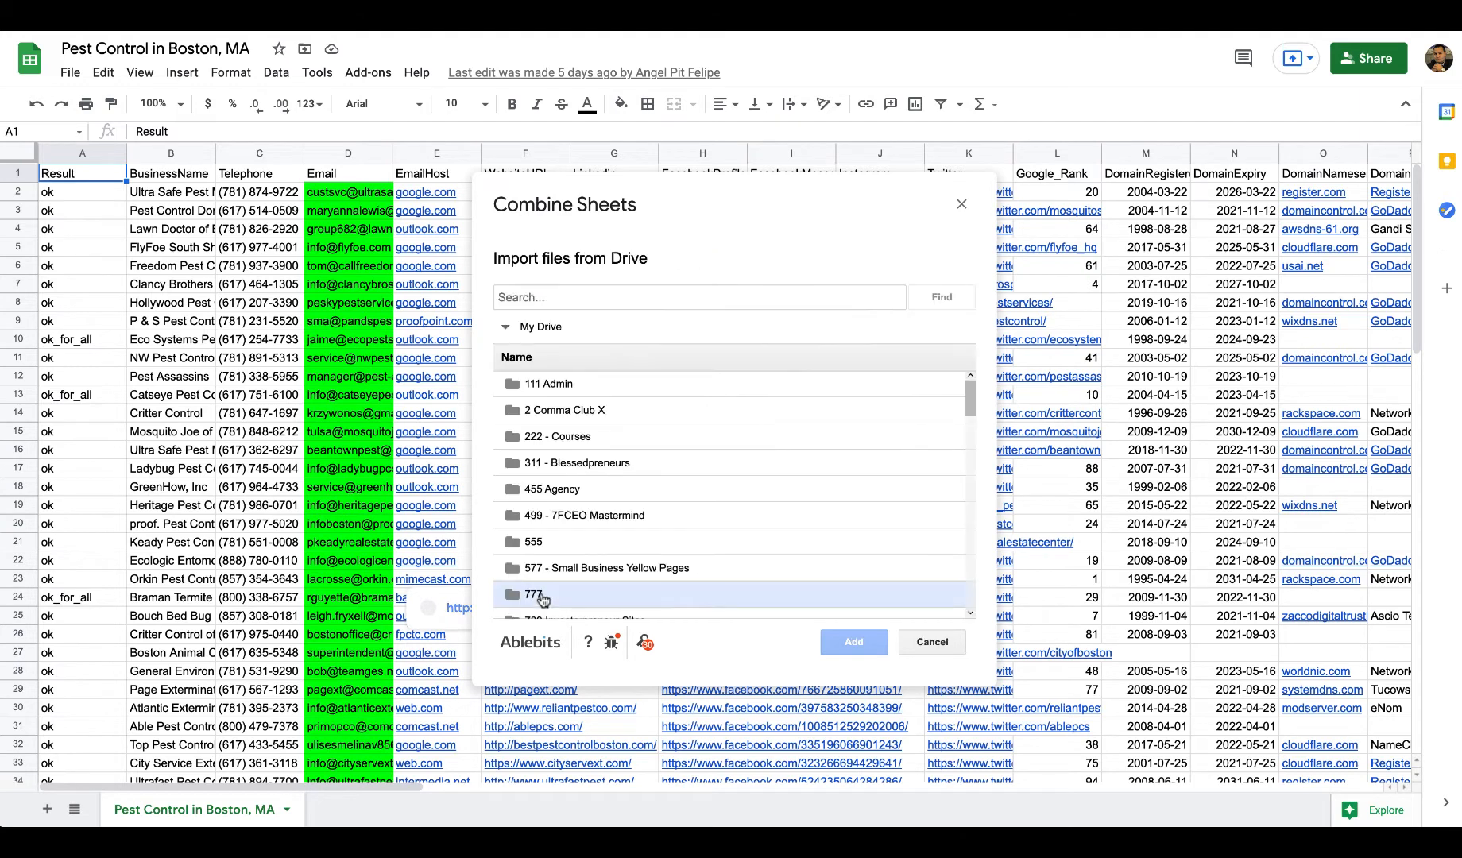
scroll(737, 371, "down", 3)
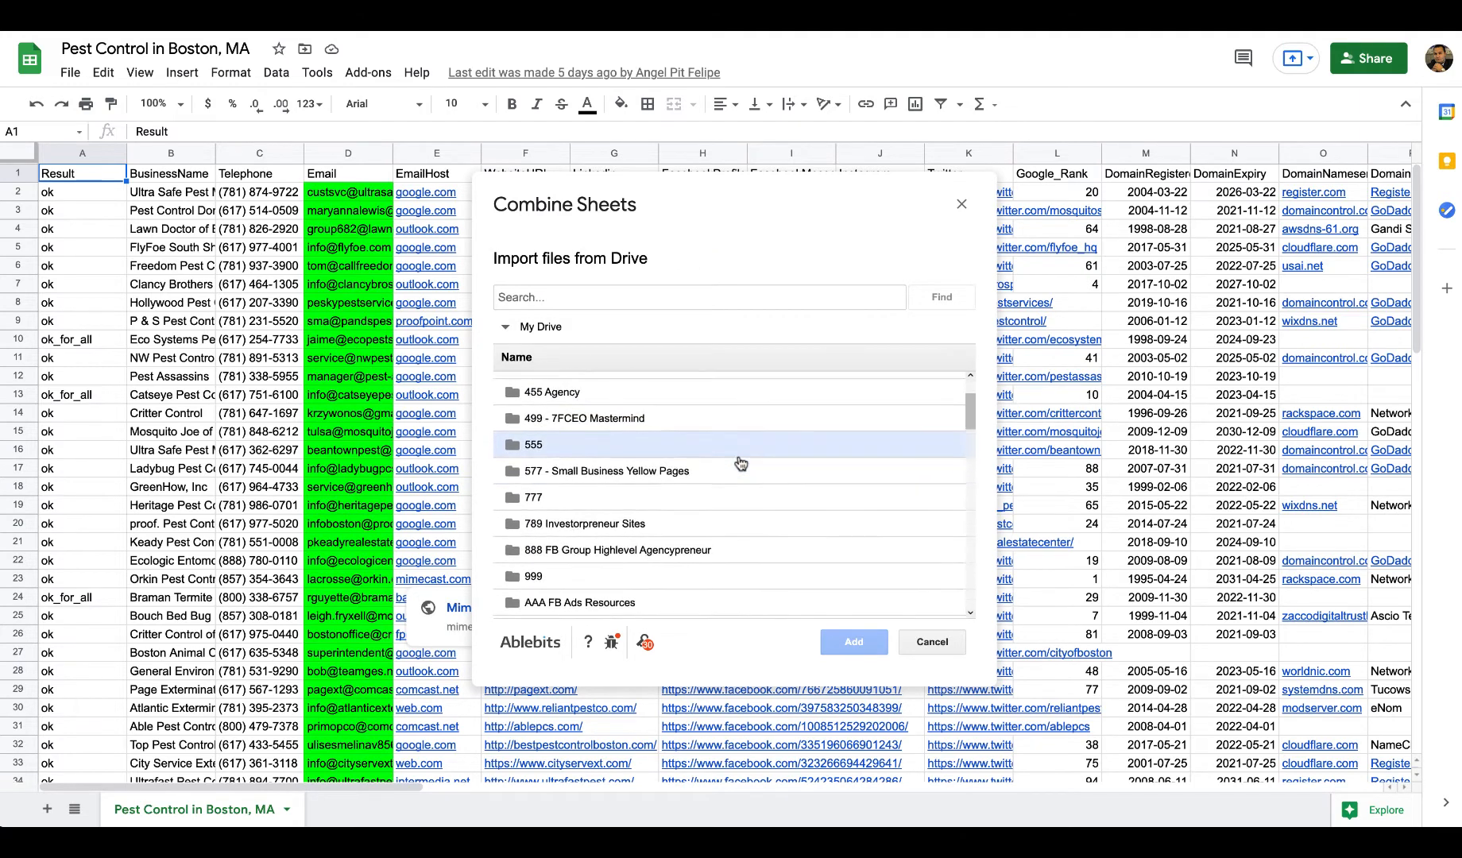
scroll(741, 464, "down", 4)
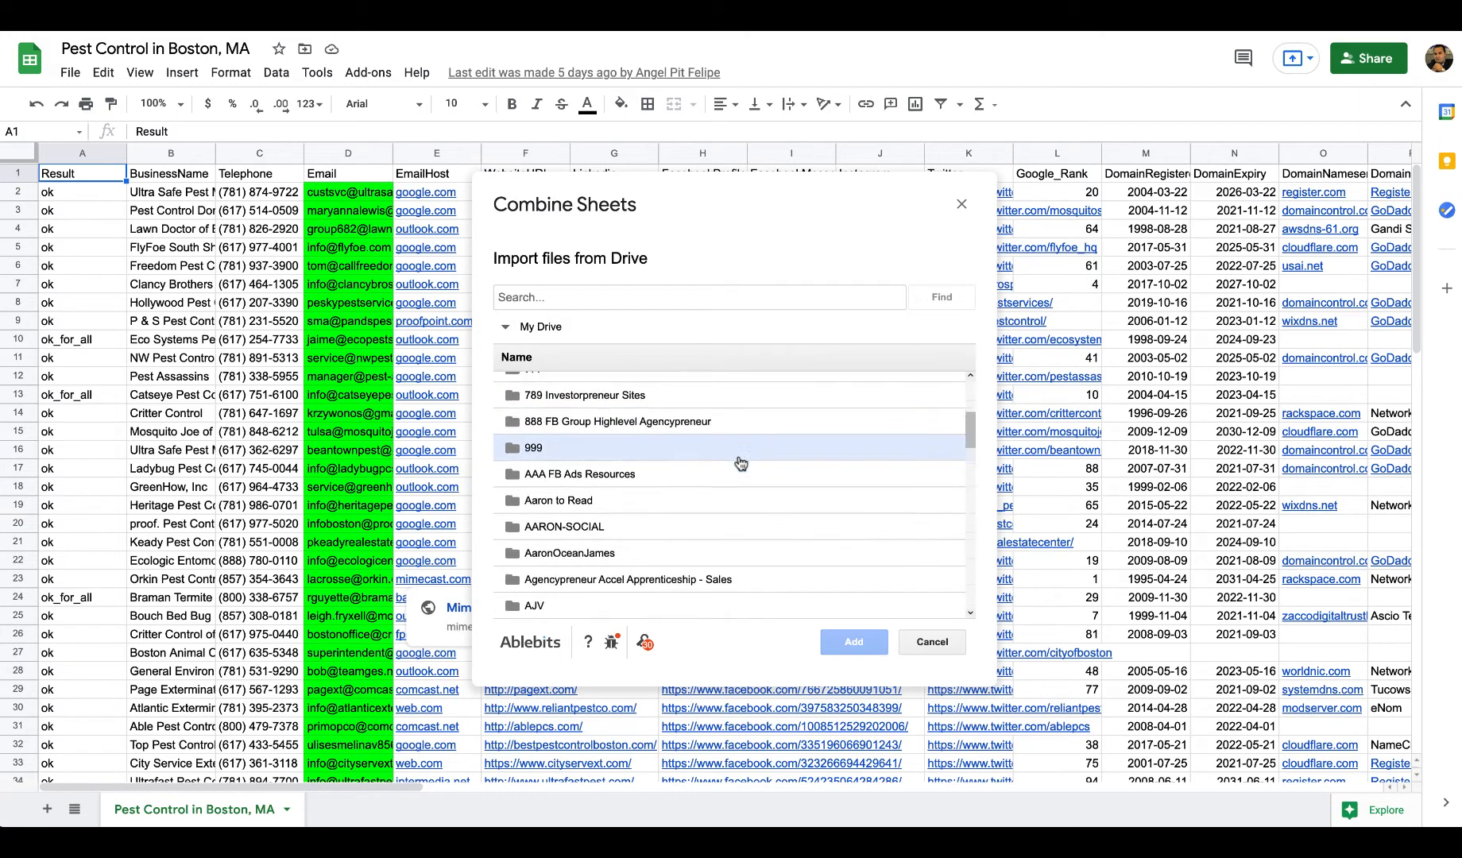
scroll(741, 464, "down", 10)
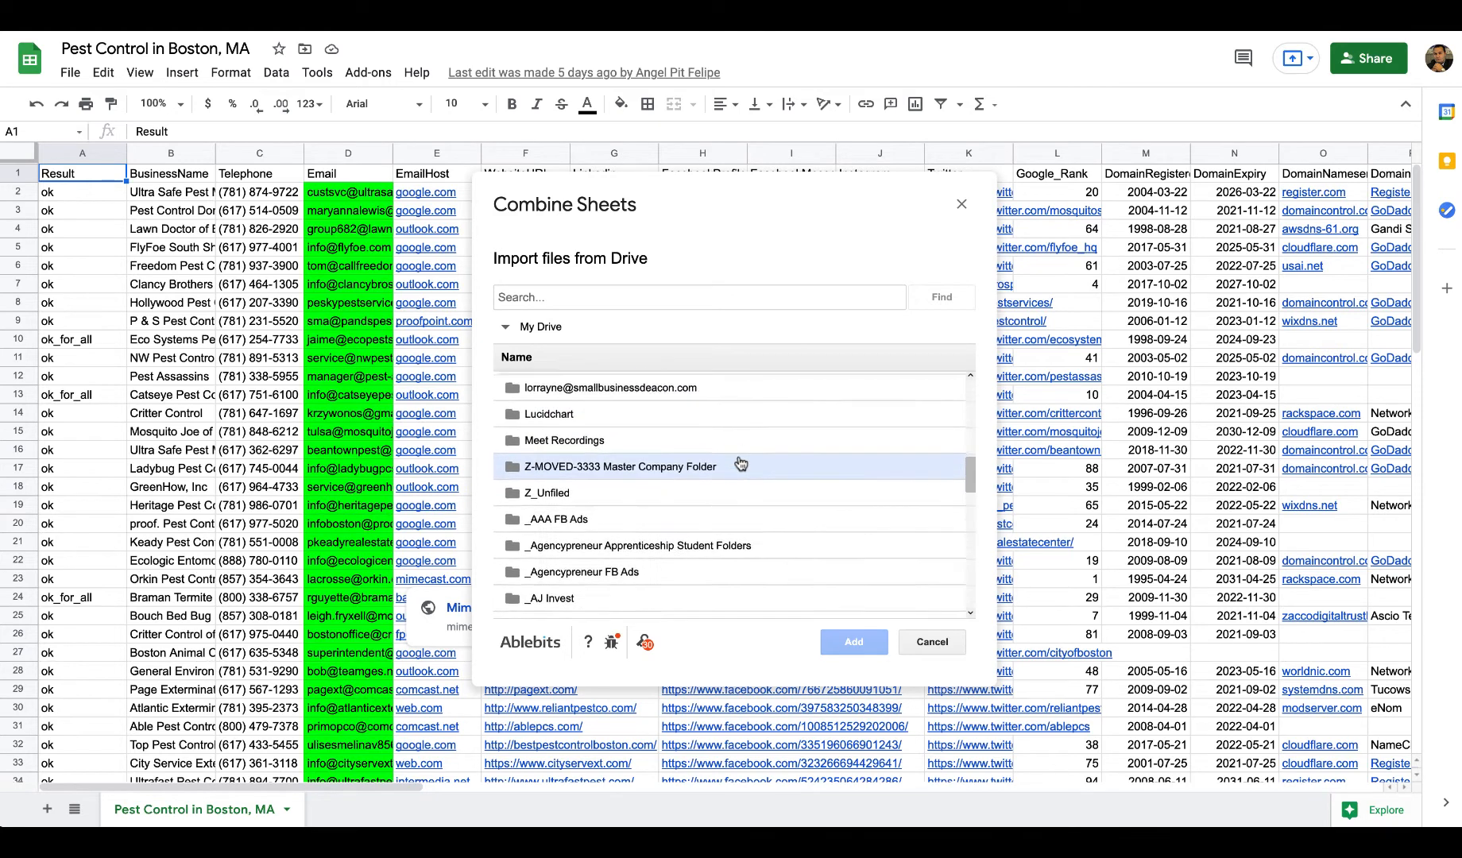
scroll(739, 465, "down", 1)
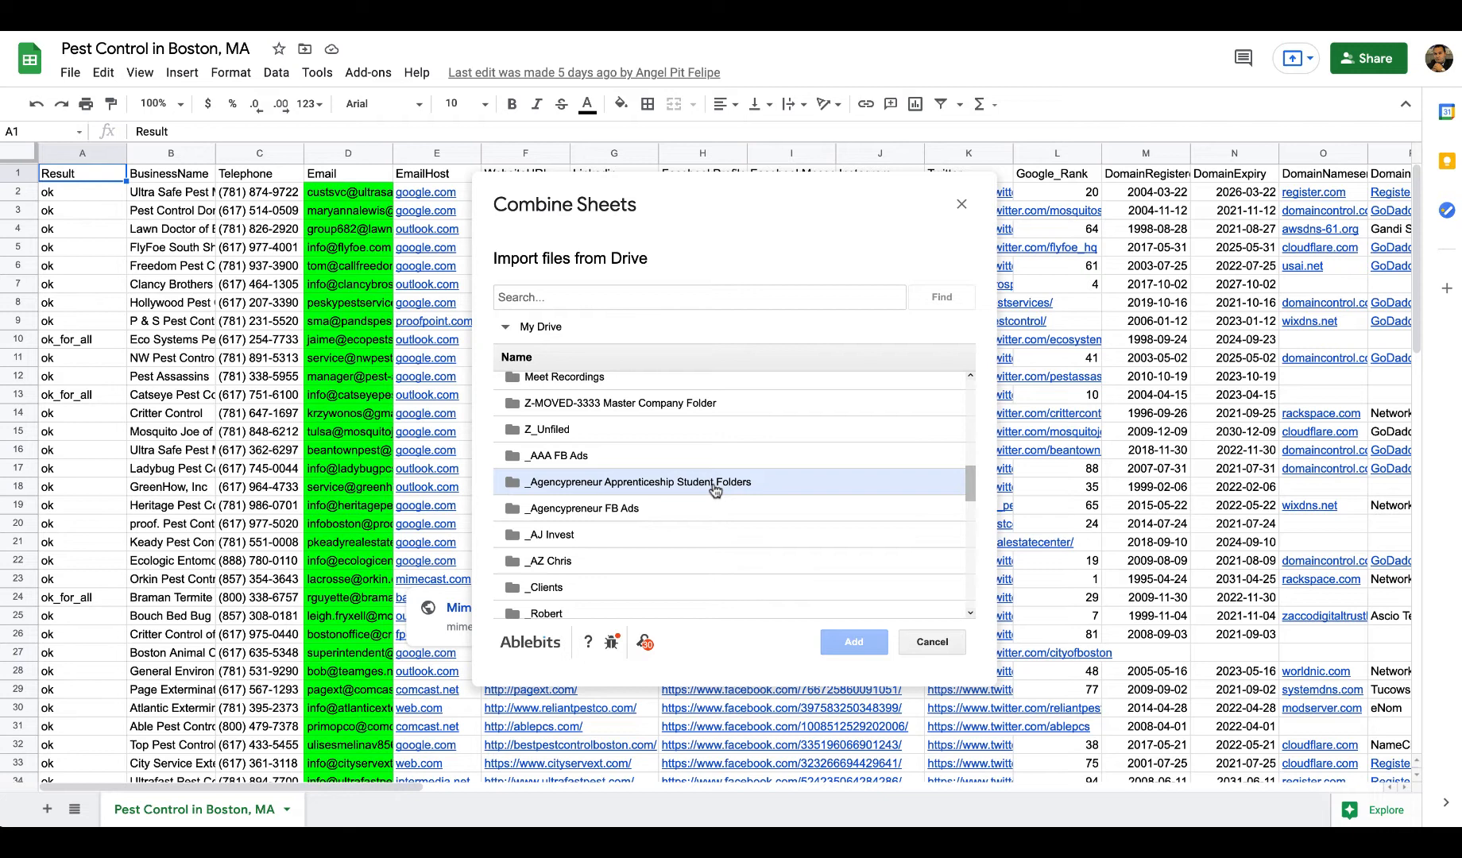
double_click(601, 483)
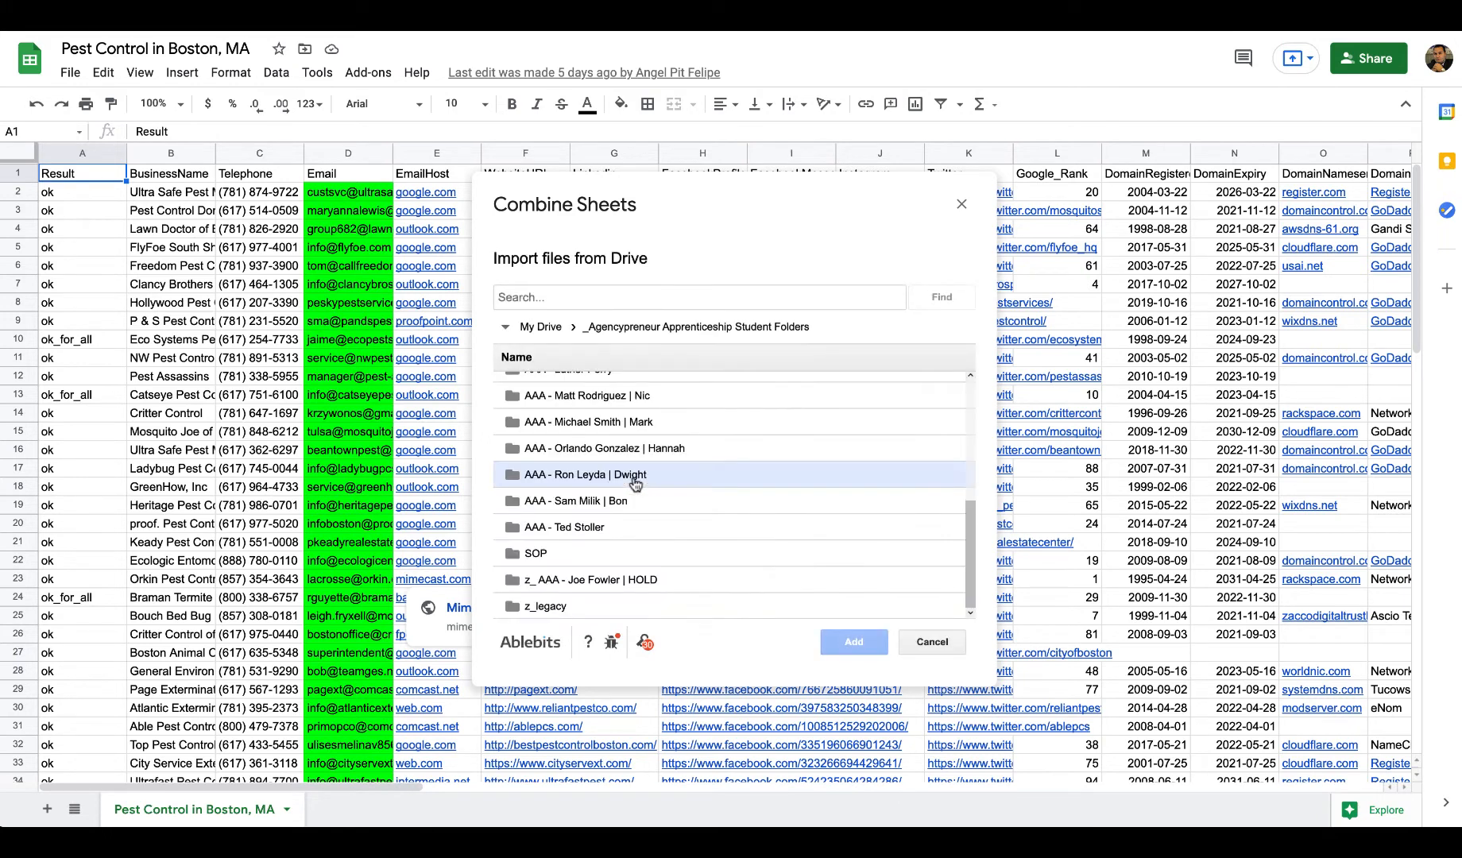
scroll(620, 489, "up", 3)
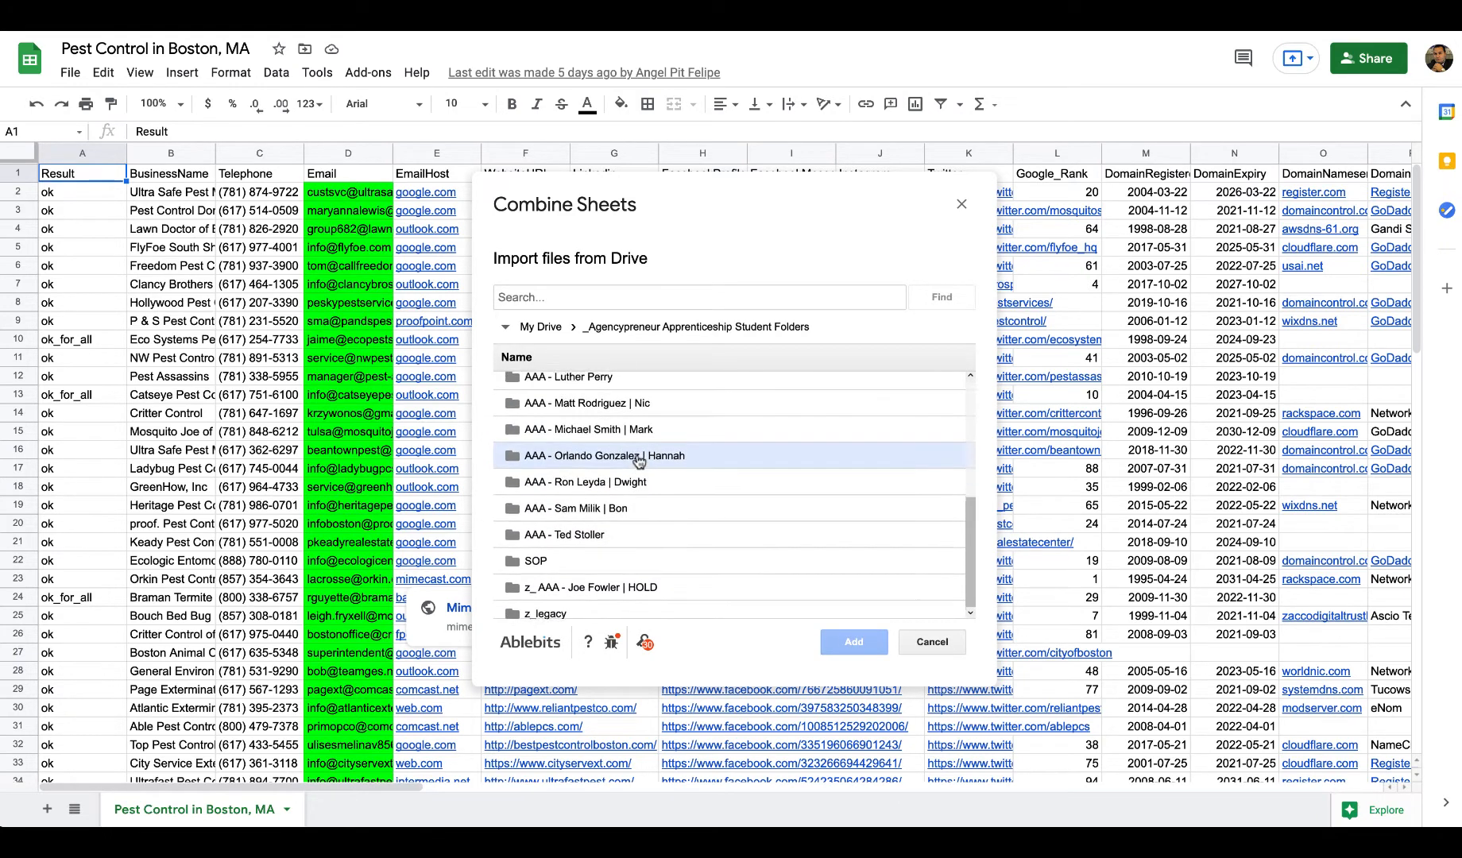
double_click(608, 483)
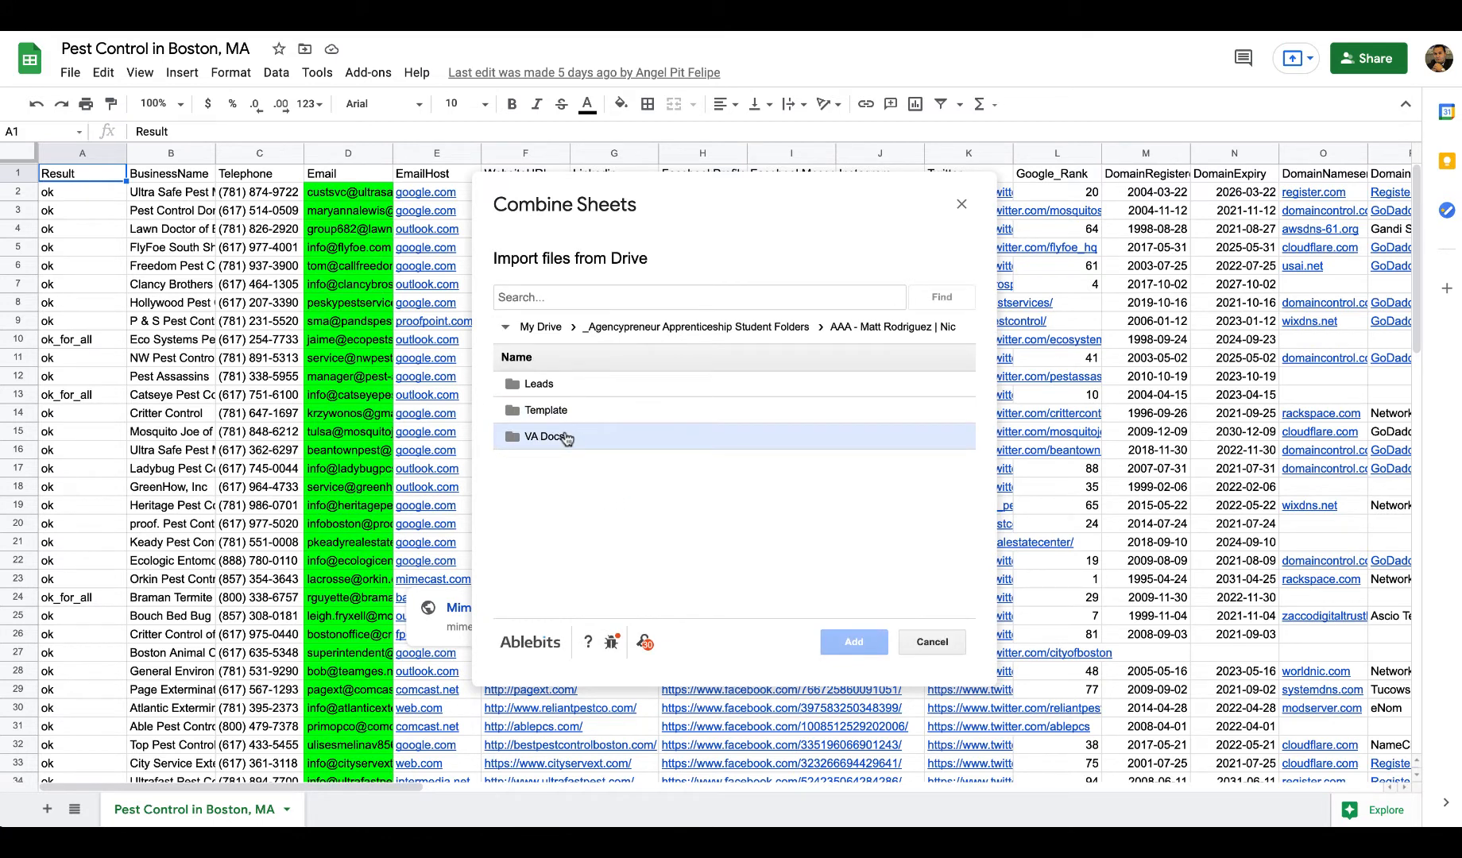
double_click(544, 386)
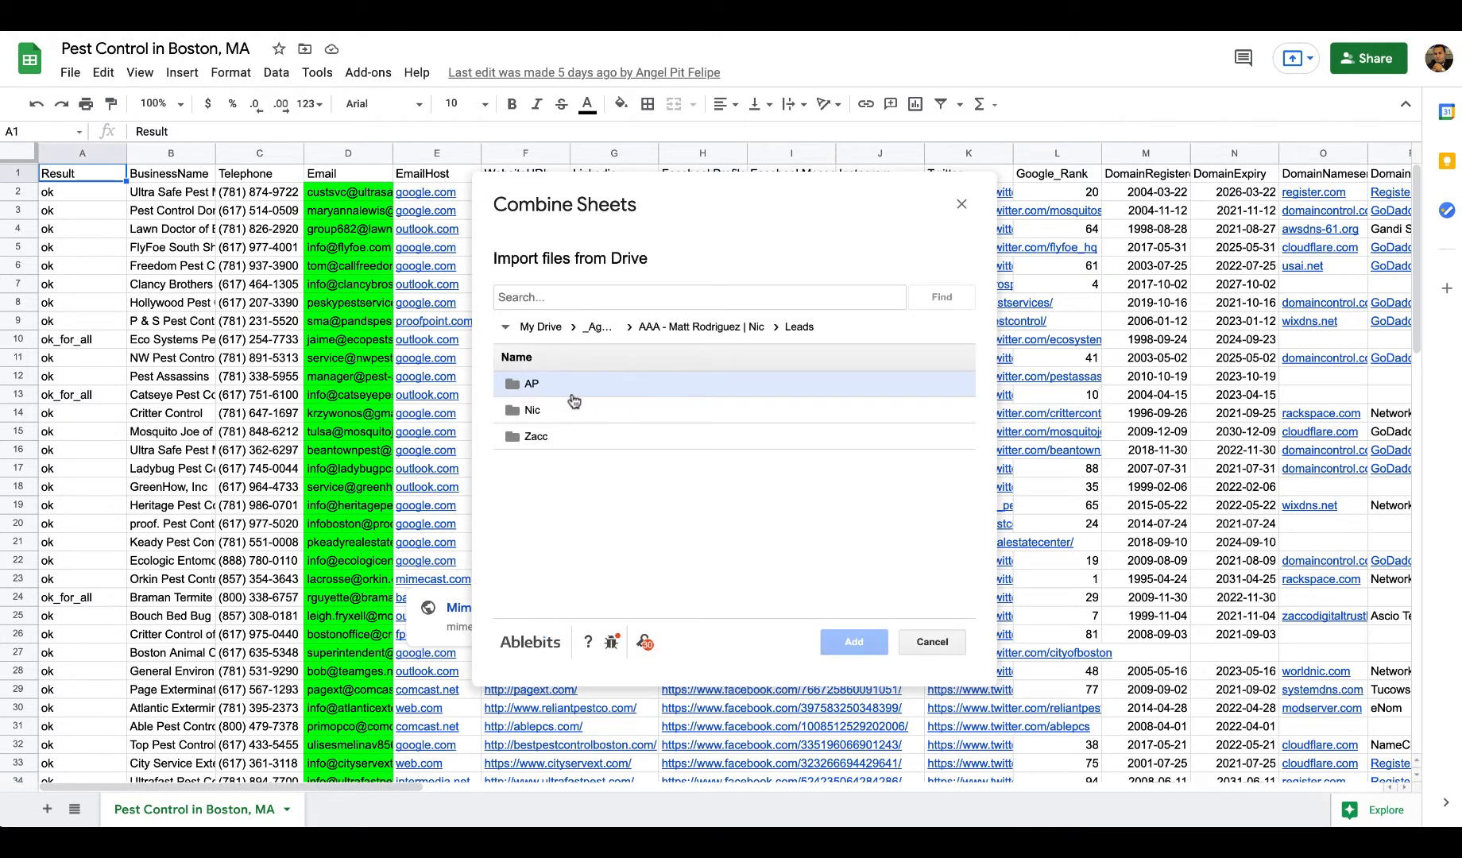
double_click(529, 385)
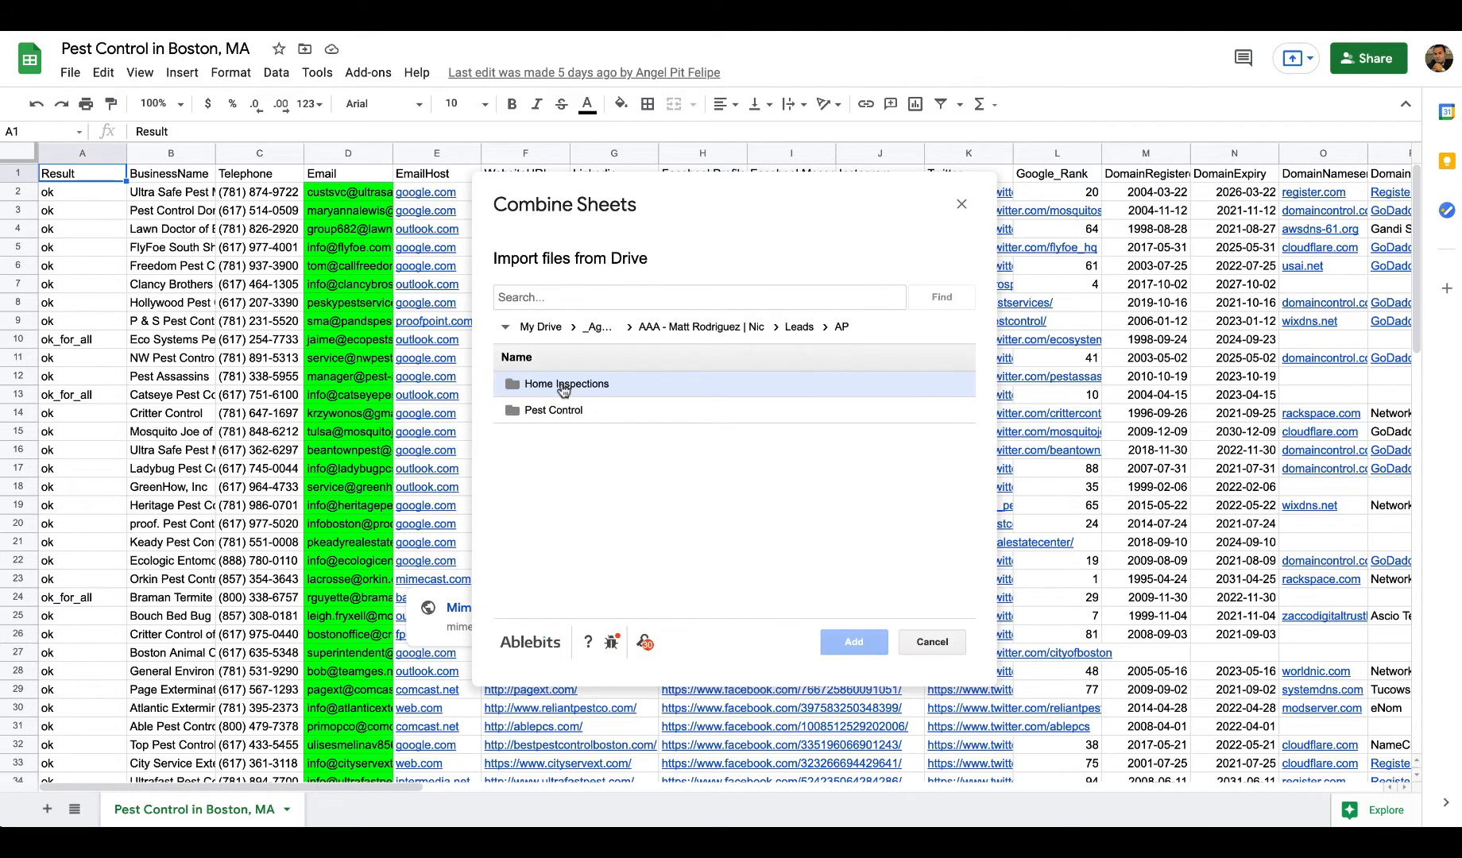
double_click(548, 410)
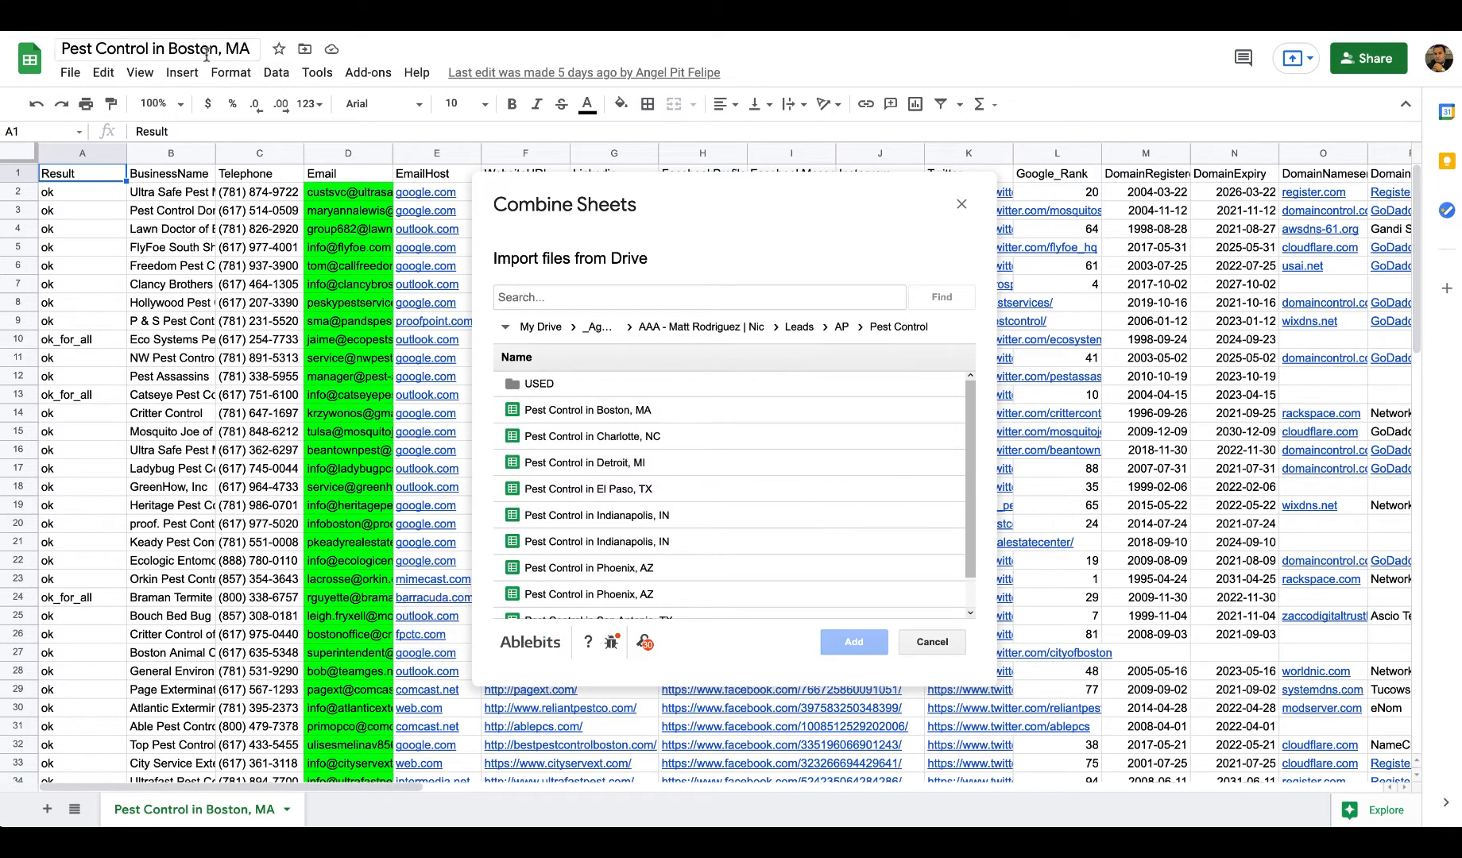
Step: Select the Charlotte, Detroit, El Paso, both Indianapolis, both Phoenix, San Antonio and San Diego pest control spreadsheets for import
left_click(663, 440)
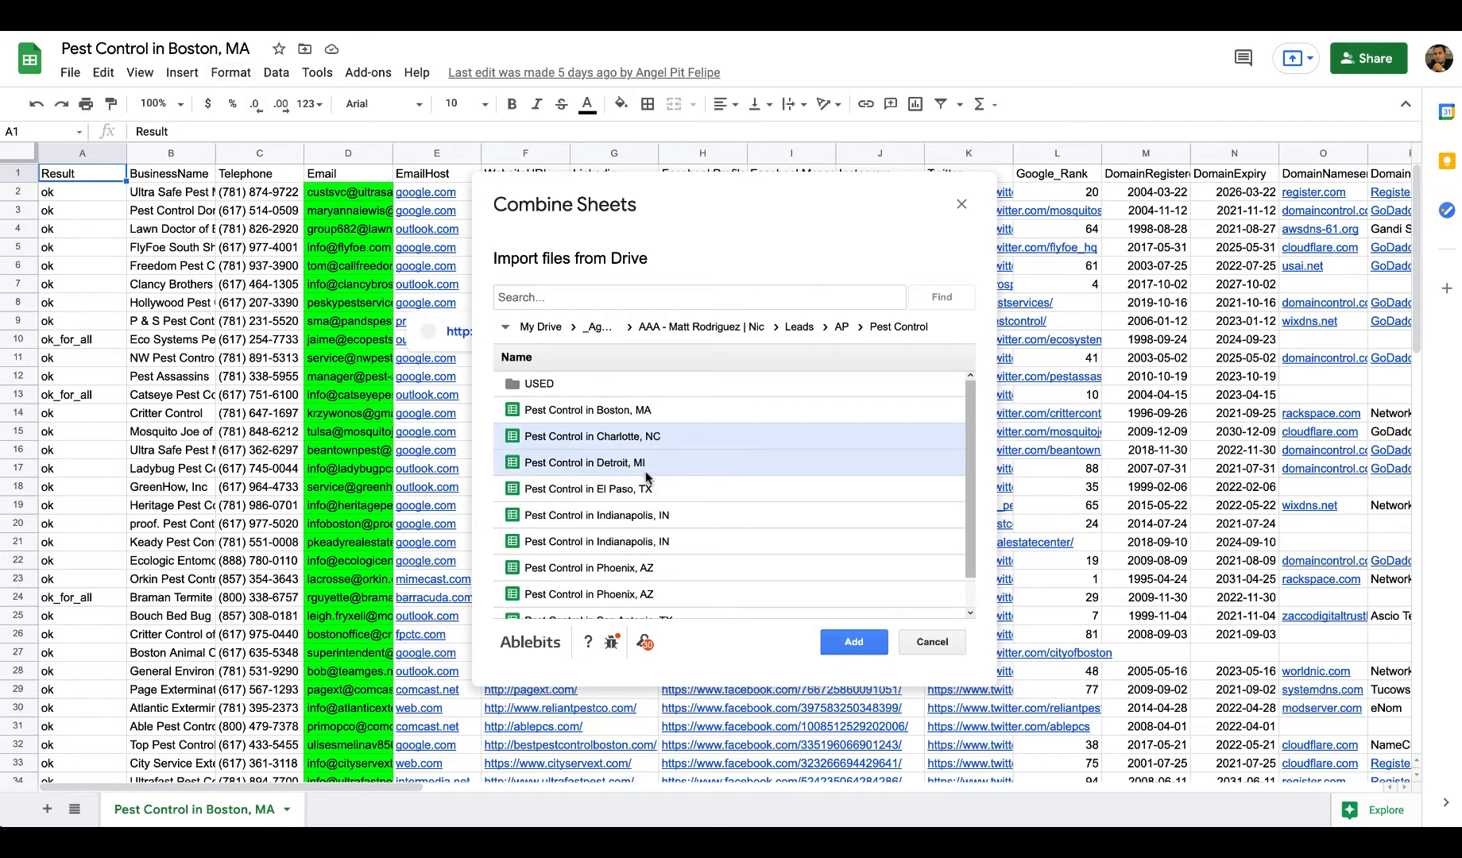
left_click(631, 466)
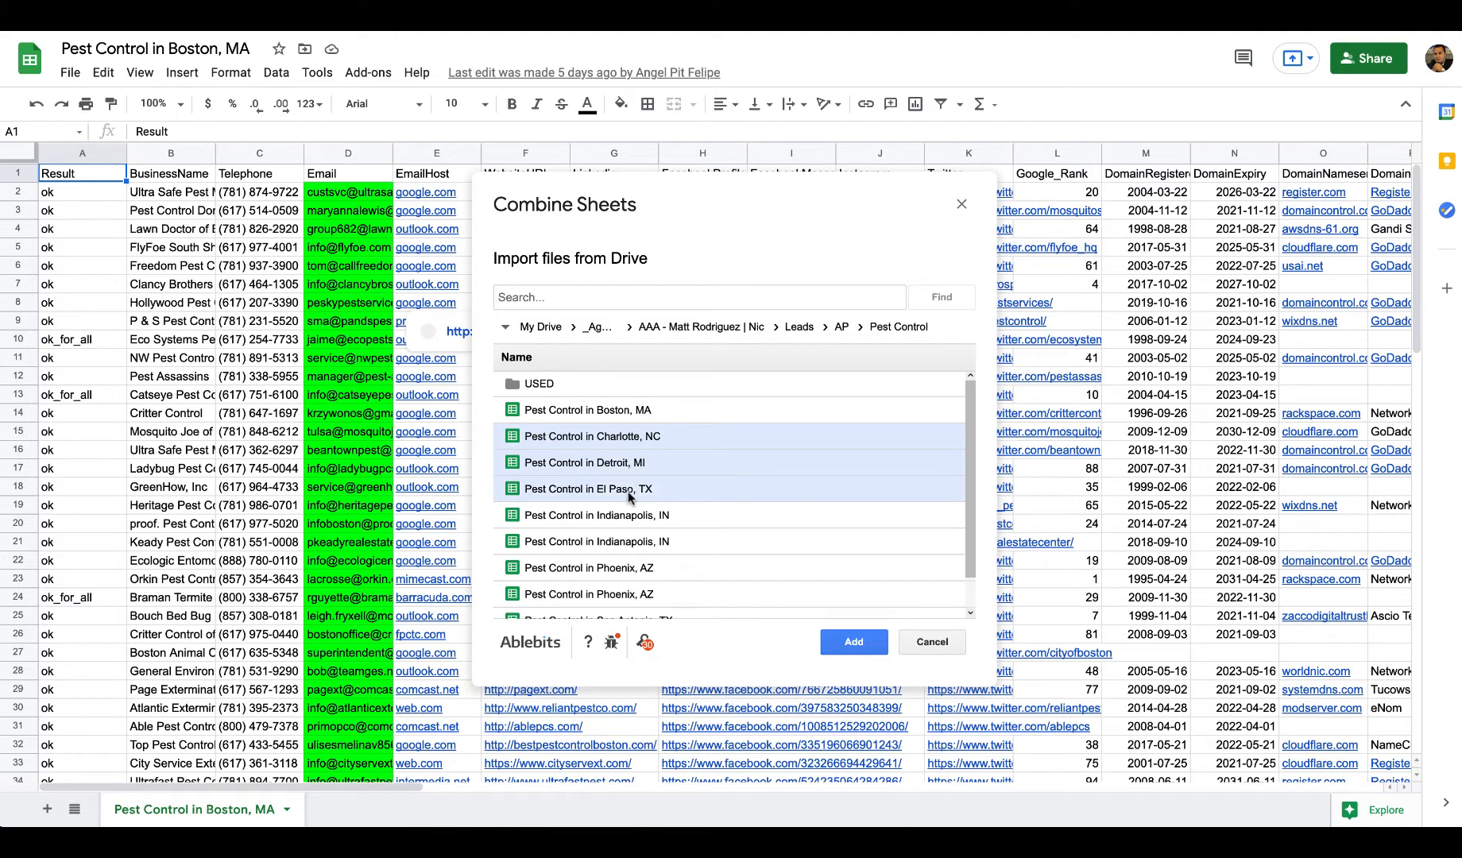
left_click(628, 491)
left_click(620, 516)
left_click(618, 541)
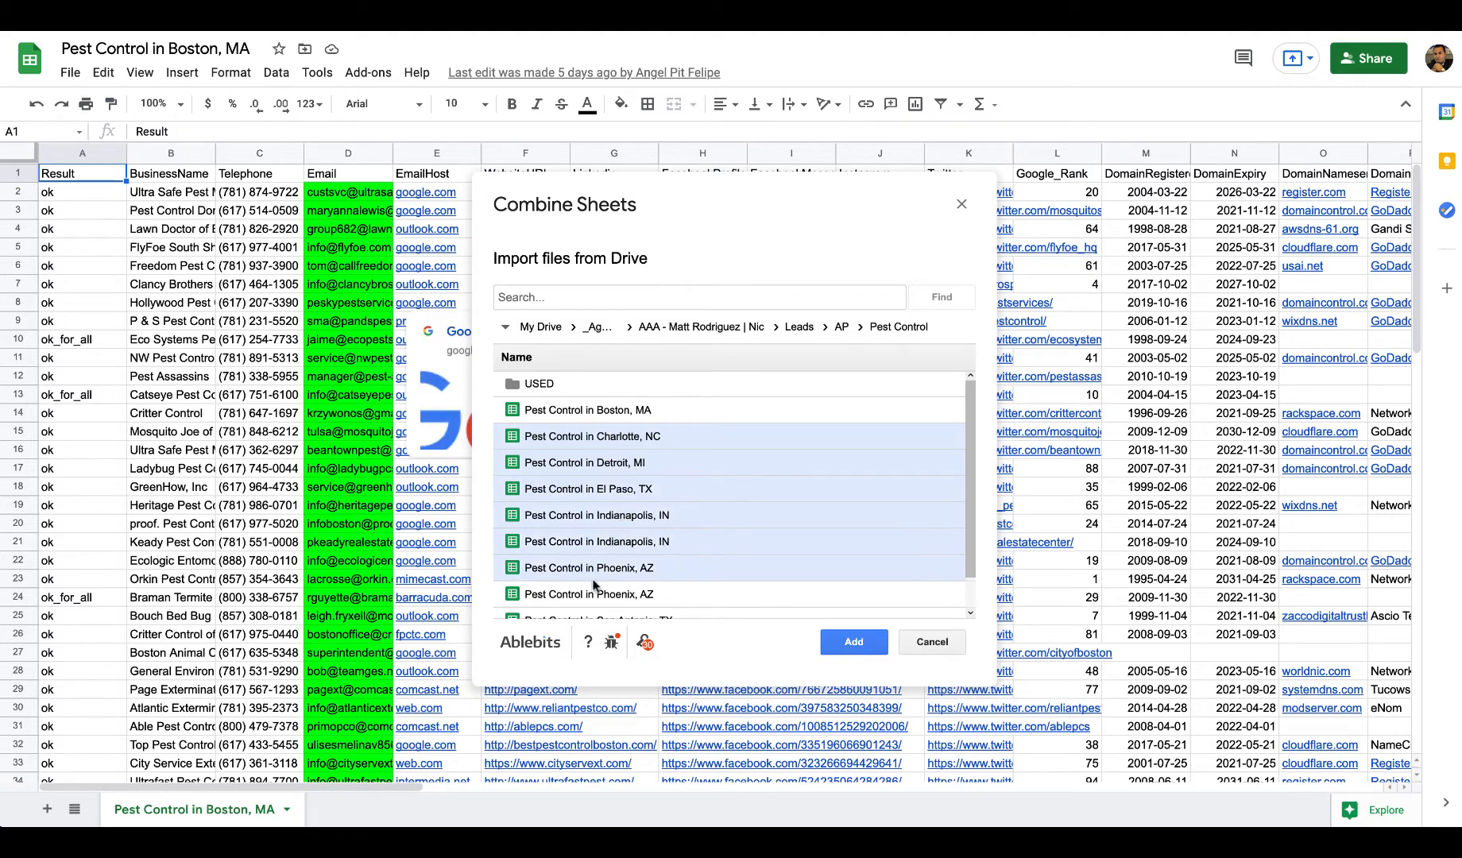
scroll(651, 544, "down", 1)
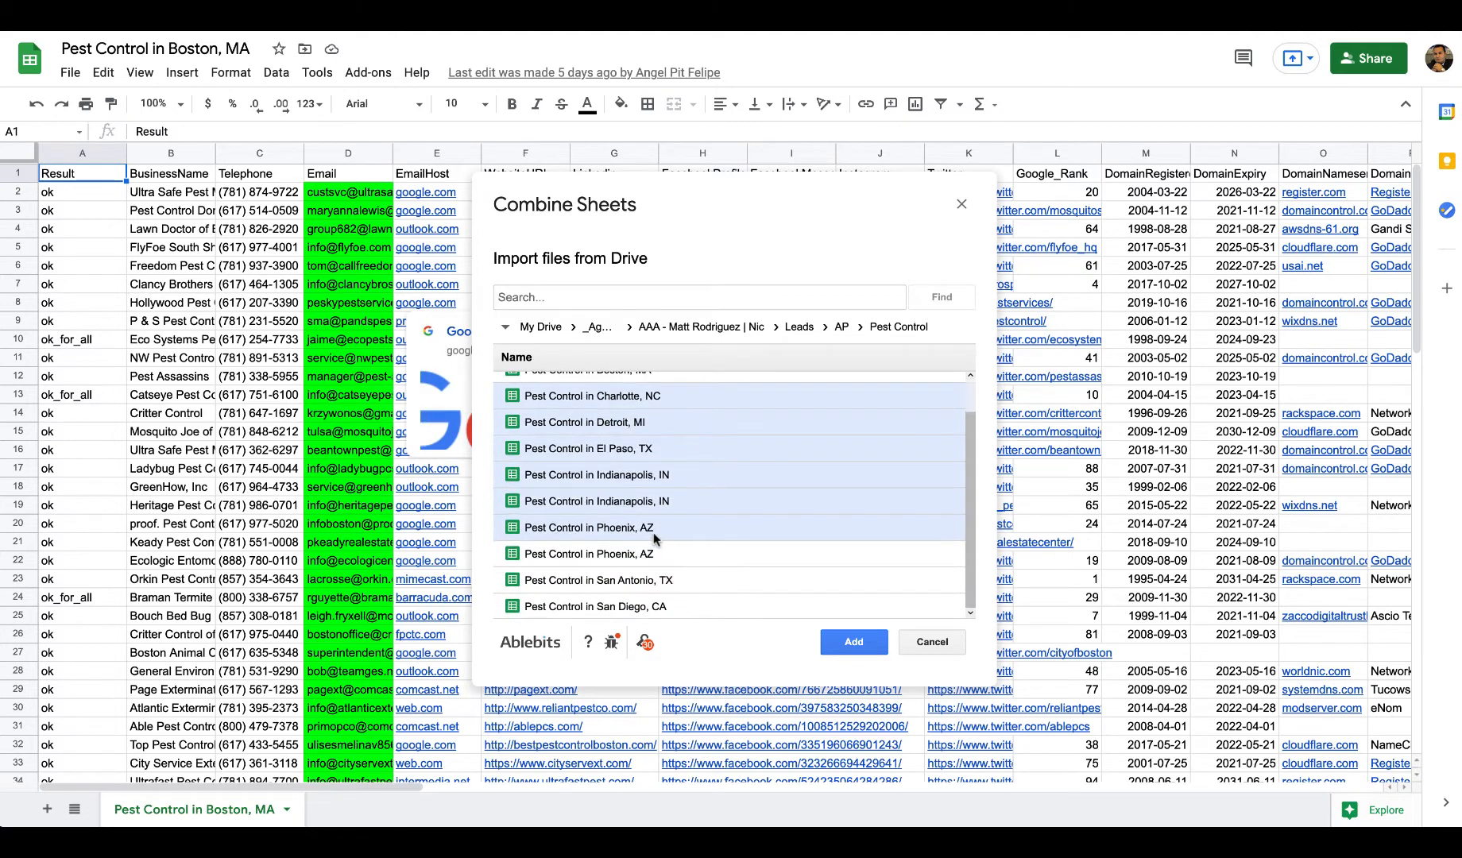
left_click(619, 581)
left_click(629, 609)
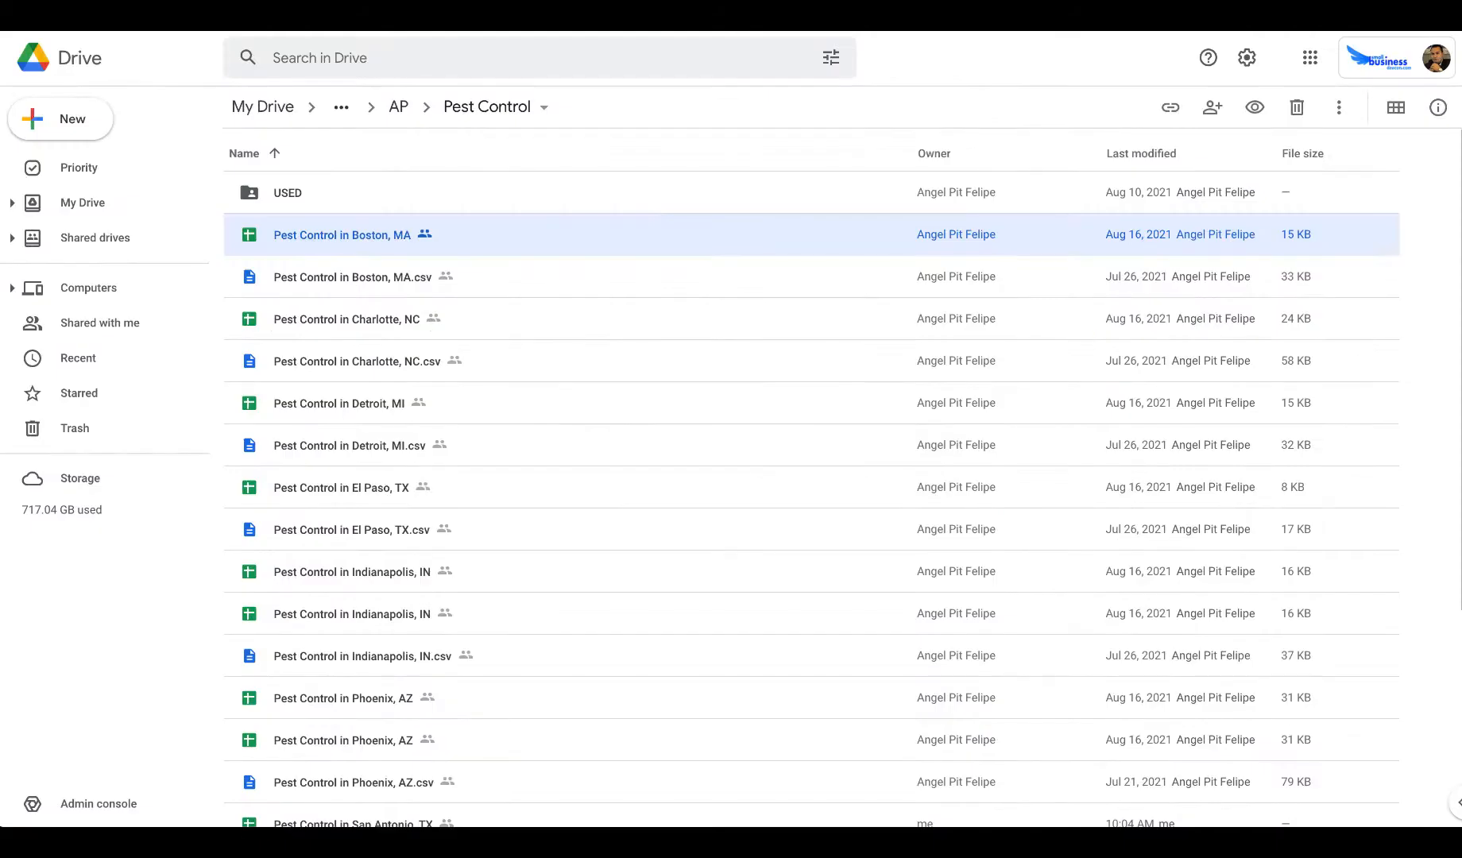
scroll(659, 374, "down", 4)
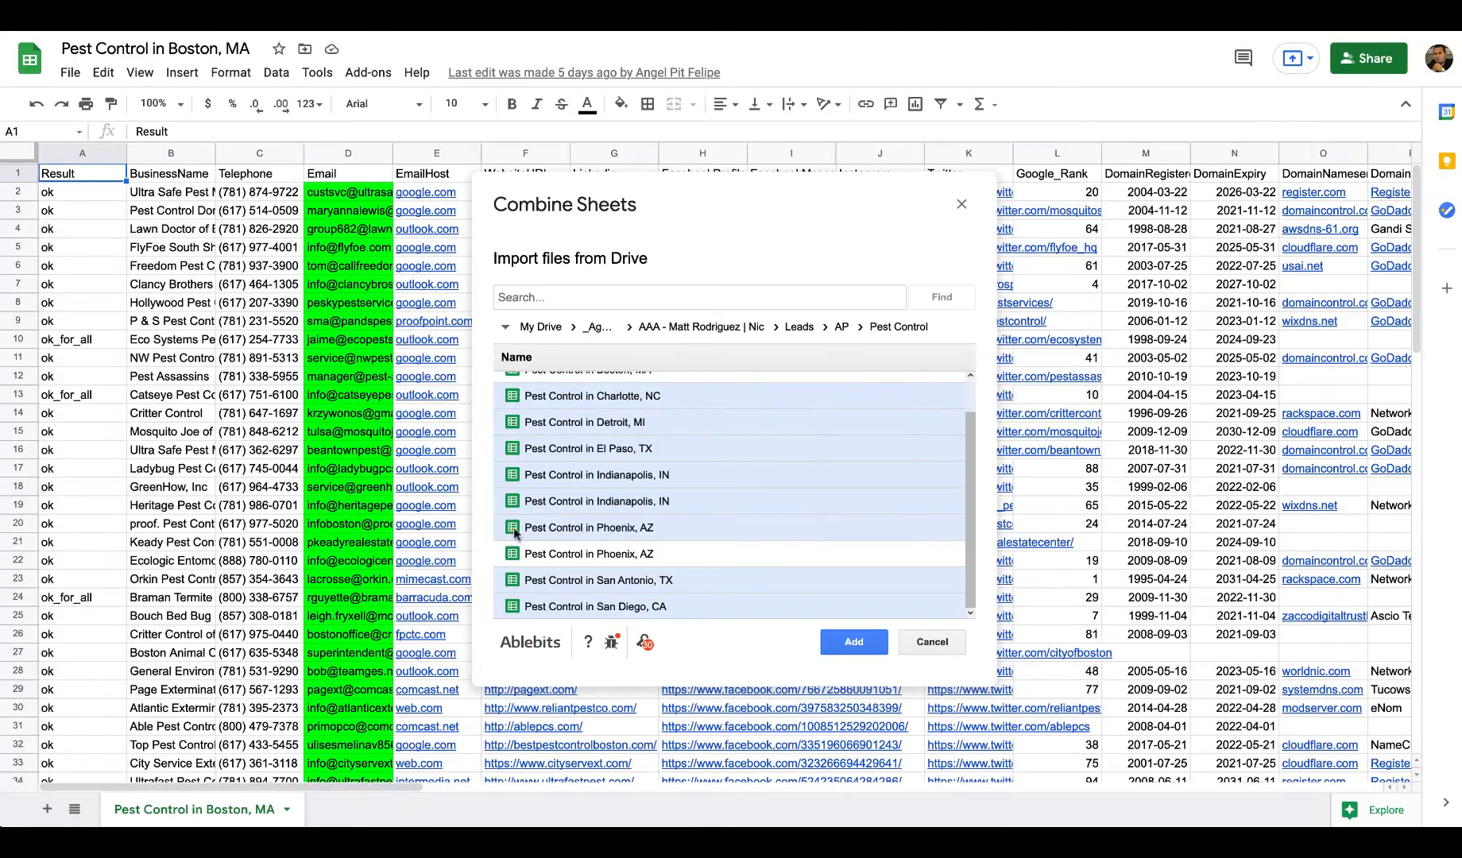
left_click(619, 556)
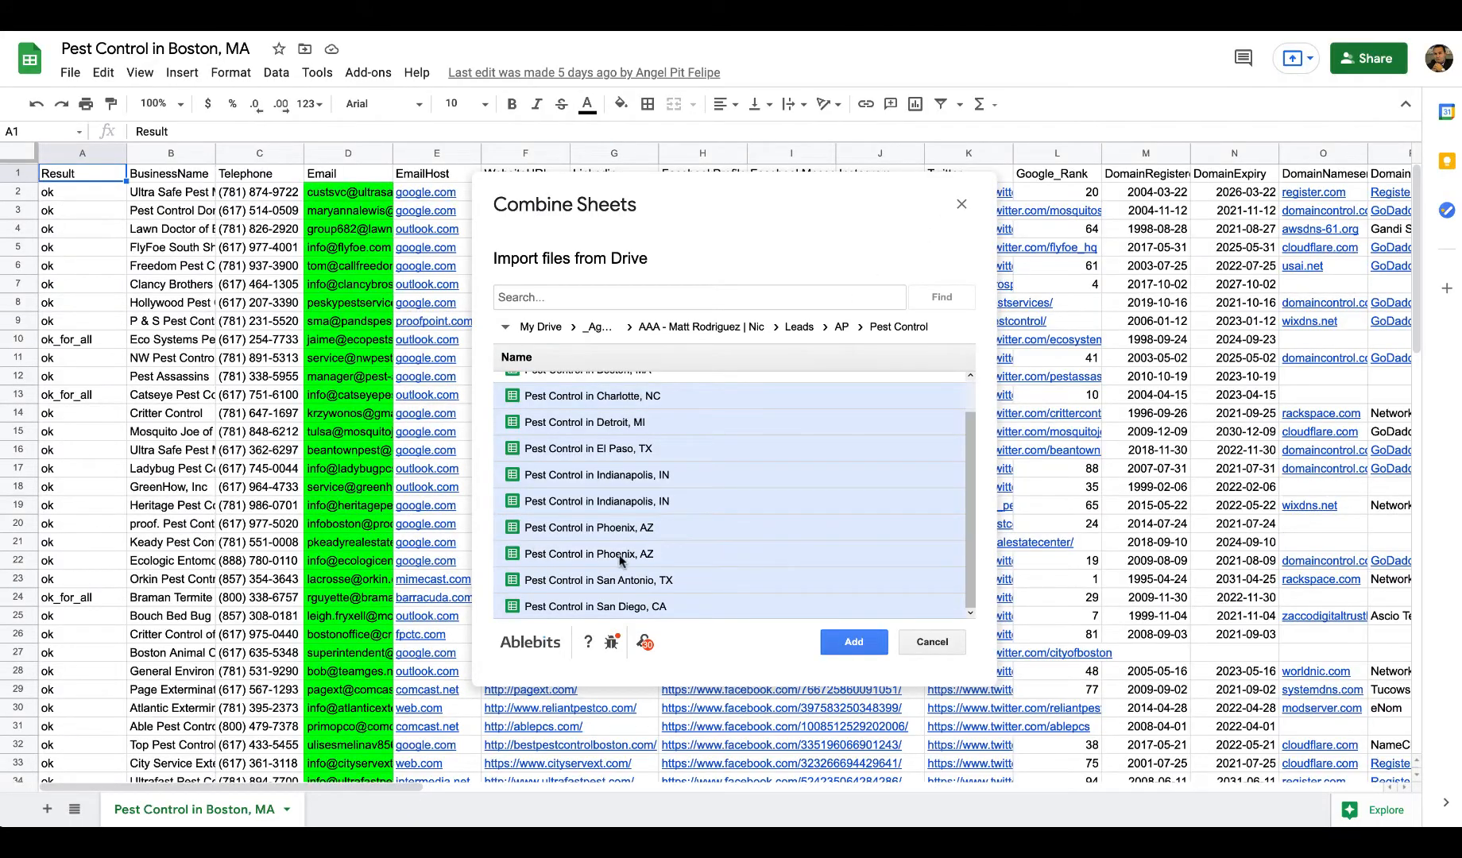
Step: Add the selected files and include the Charlotte, Detroit, El Paso, both Indianapolis, Phoenix, San Antonio and San Diego spreadsheets in the combination
left_click(858, 645)
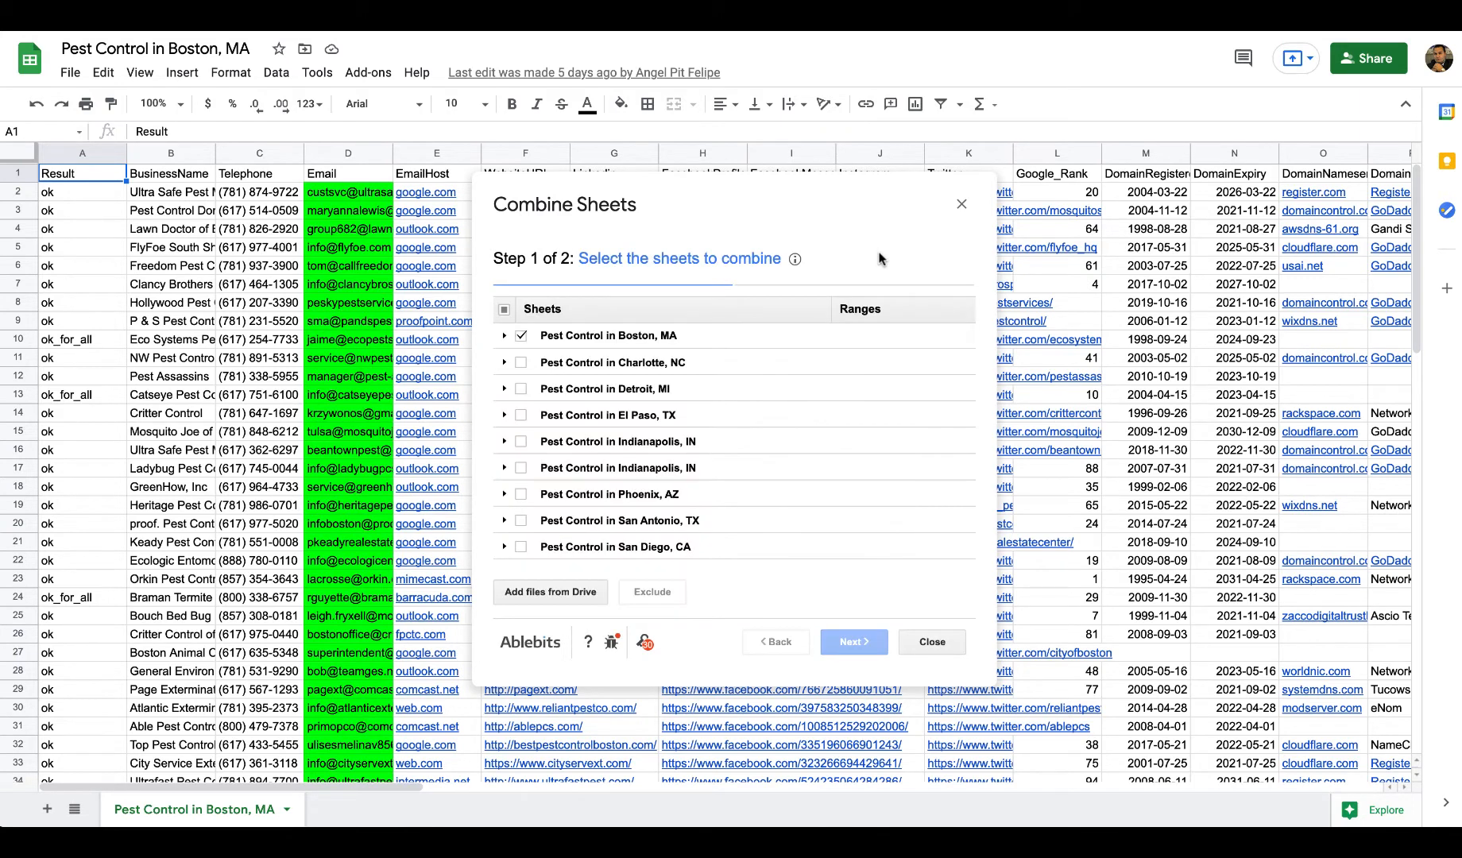
left_click(521, 362)
left_click(521, 388)
left_click(521, 415)
left_click(521, 441)
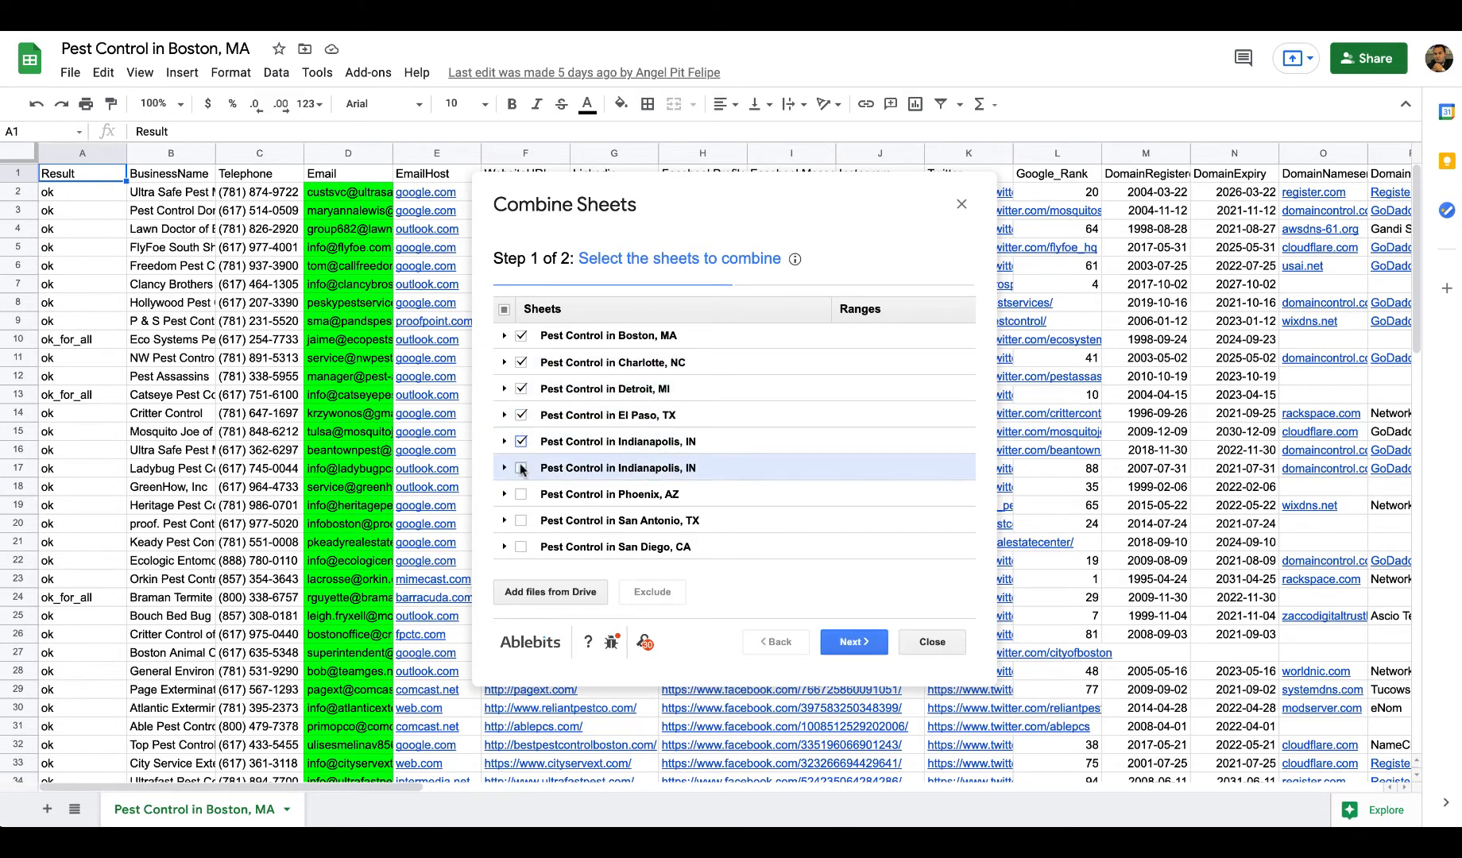
left_click(520, 467)
left_click(520, 494)
left_click(520, 521)
left_click(520, 547)
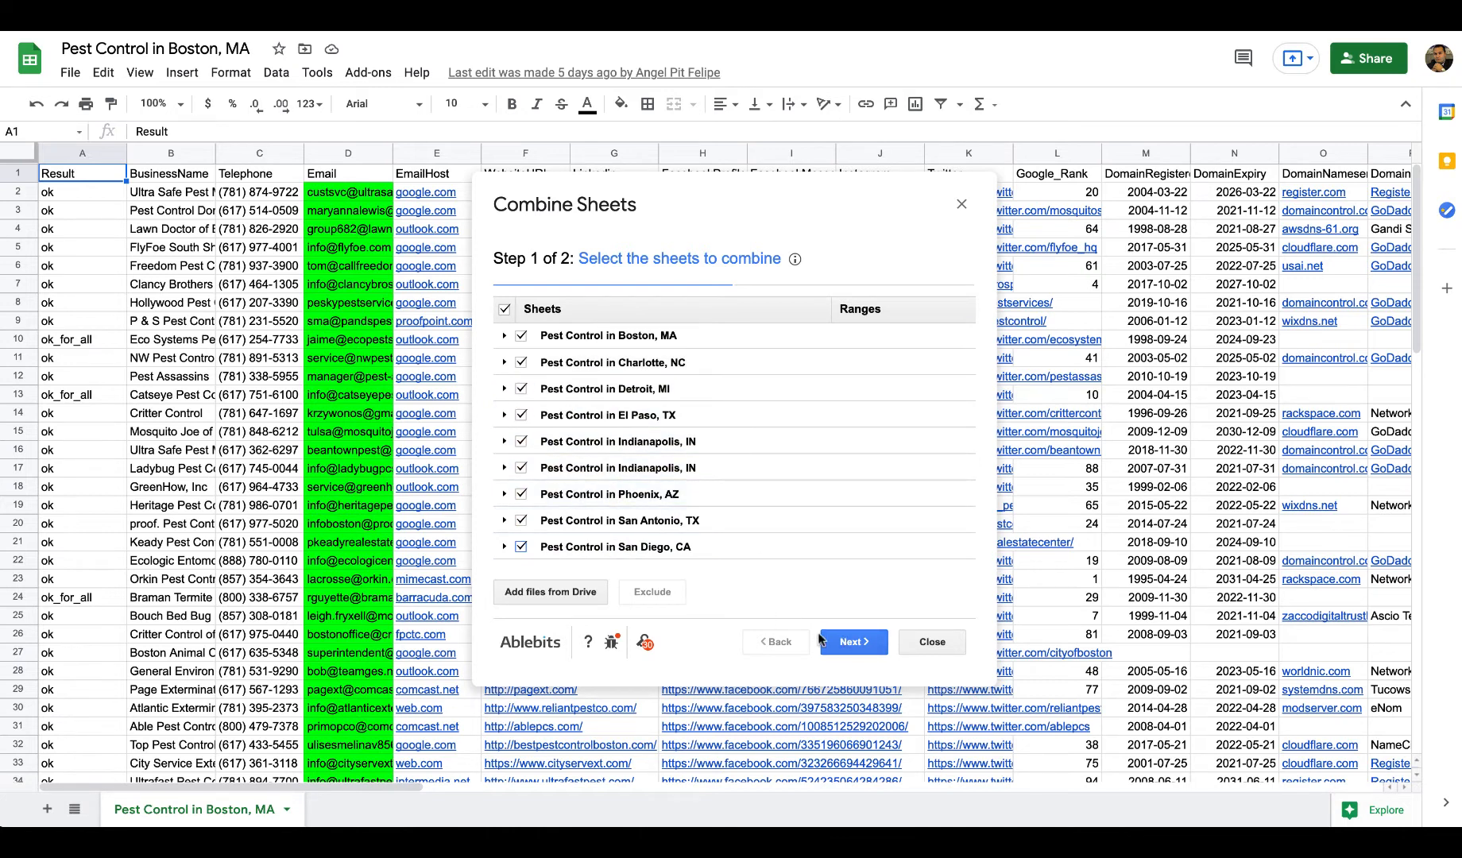
Step: Combine the included sheets with table headers considered and the results placed in a new spreadsheet
left_click(854, 641)
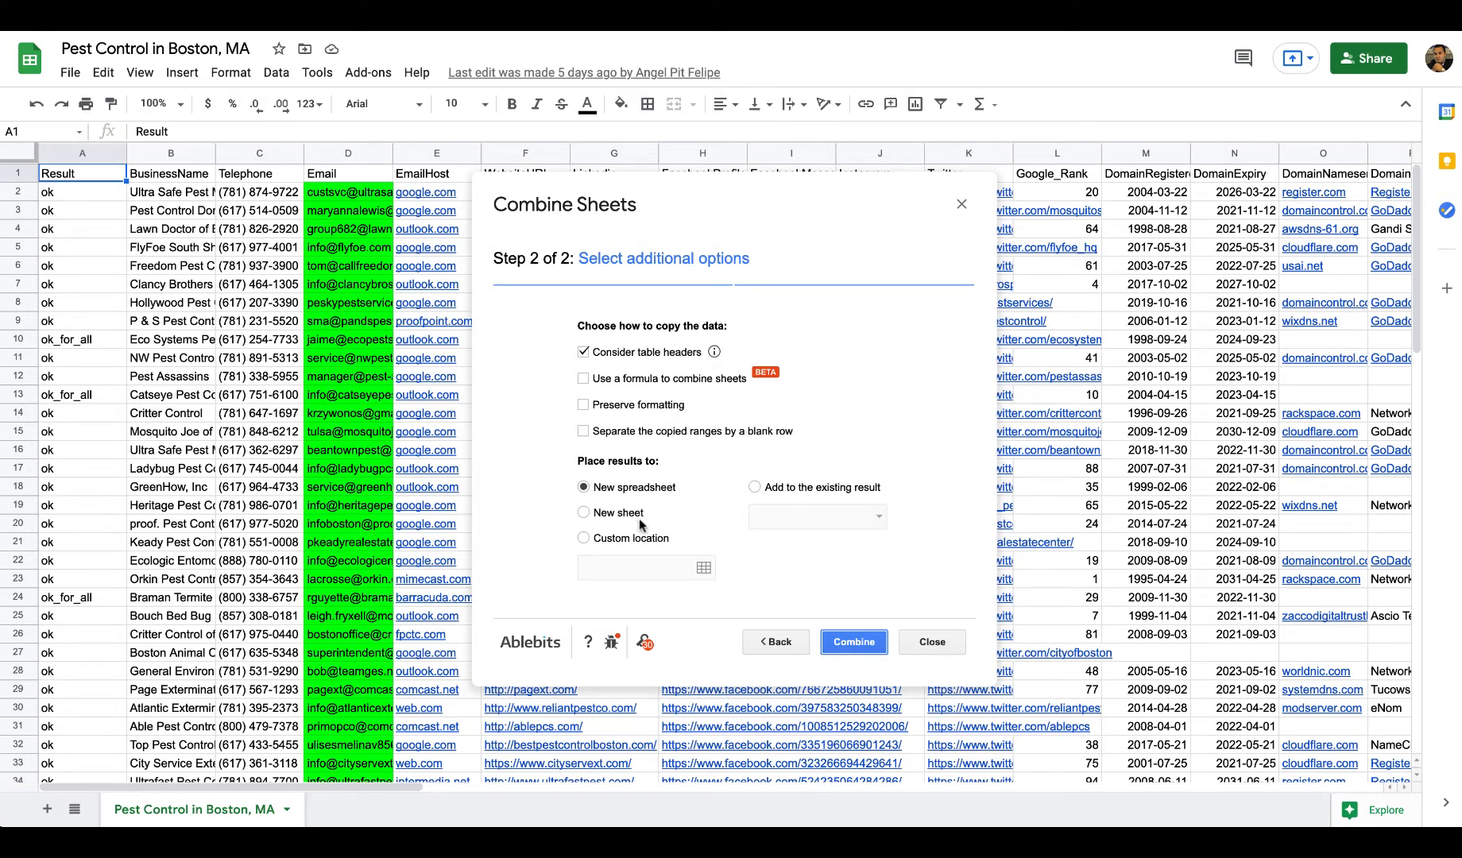
left_click(594, 541)
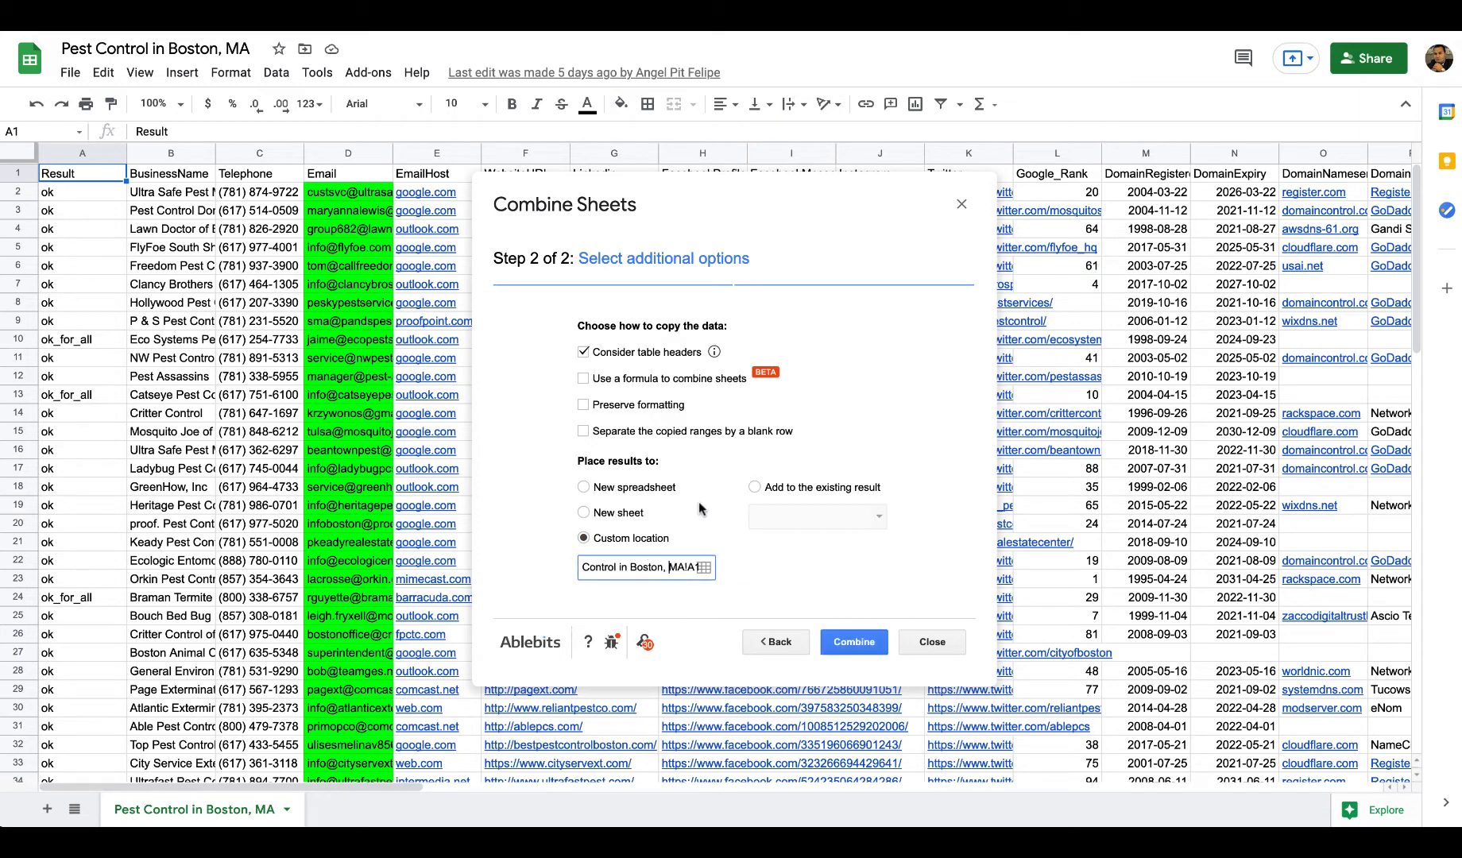
left_click(582, 486)
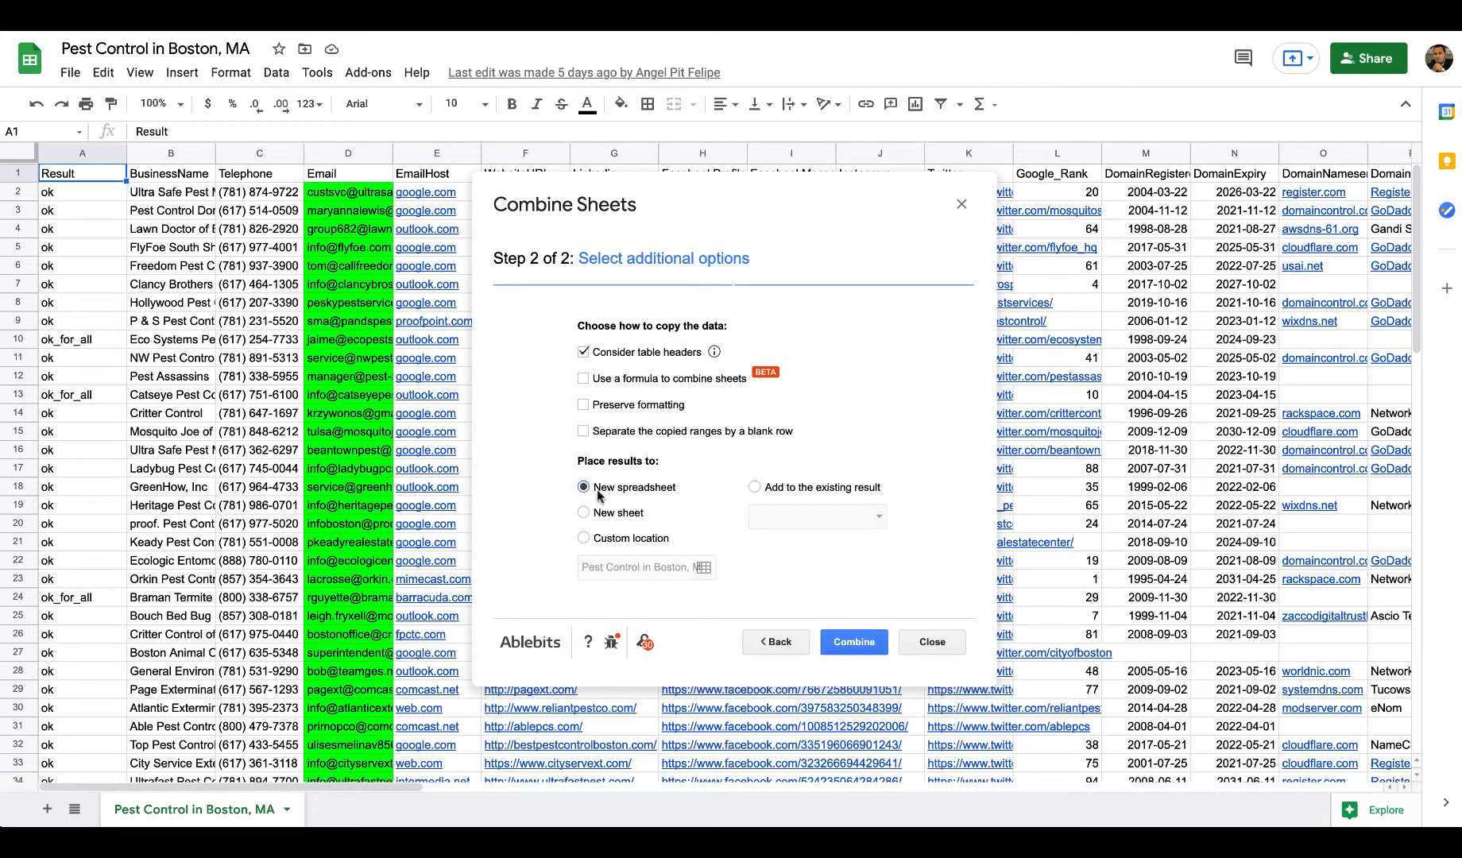
left_click(847, 653)
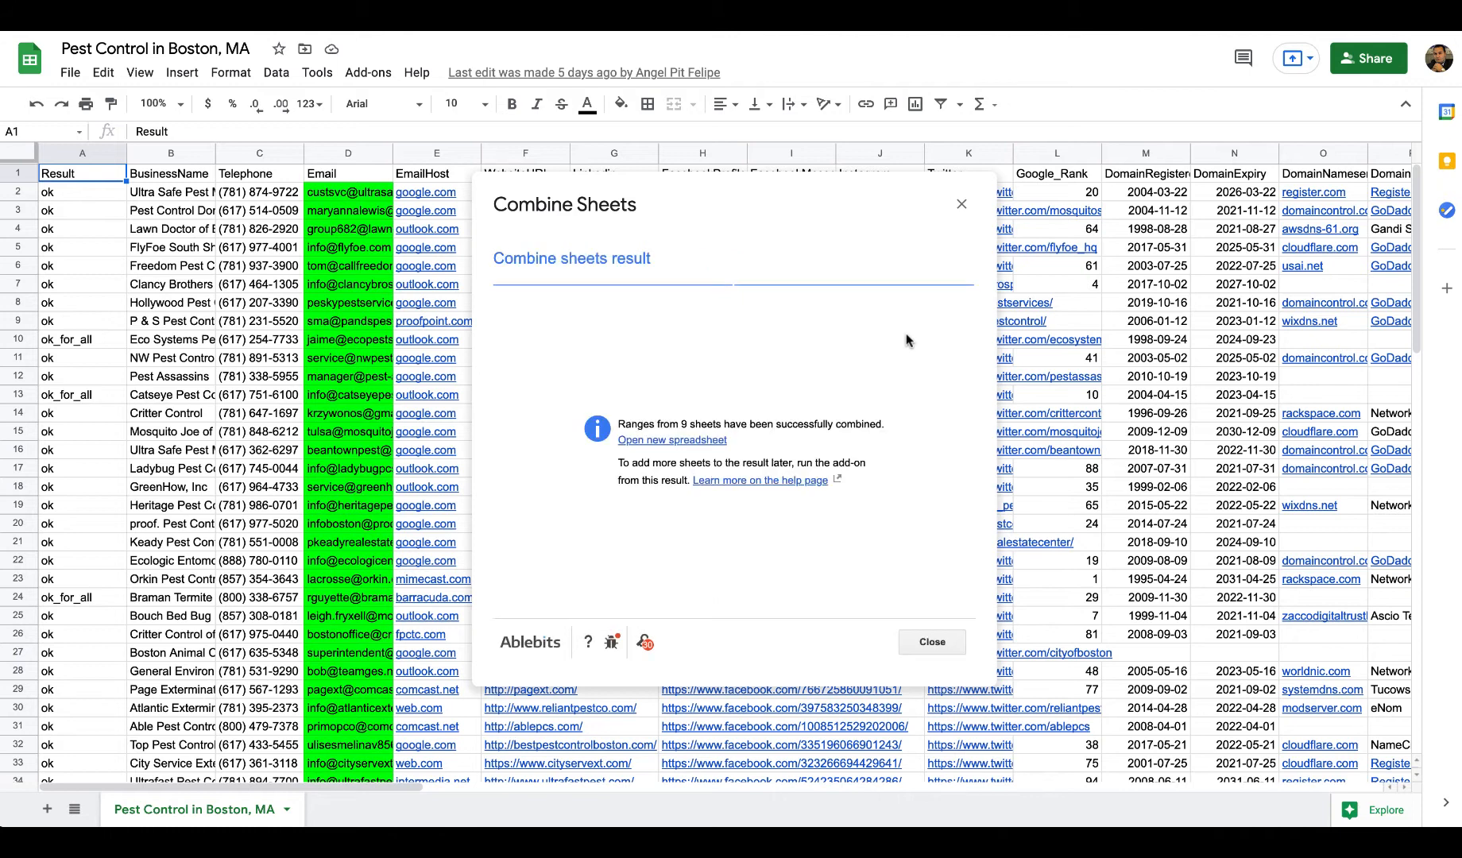
Step: Open the newly created spreadsheet and look through the combined pest control leads down to the last rows
left_click(690, 442)
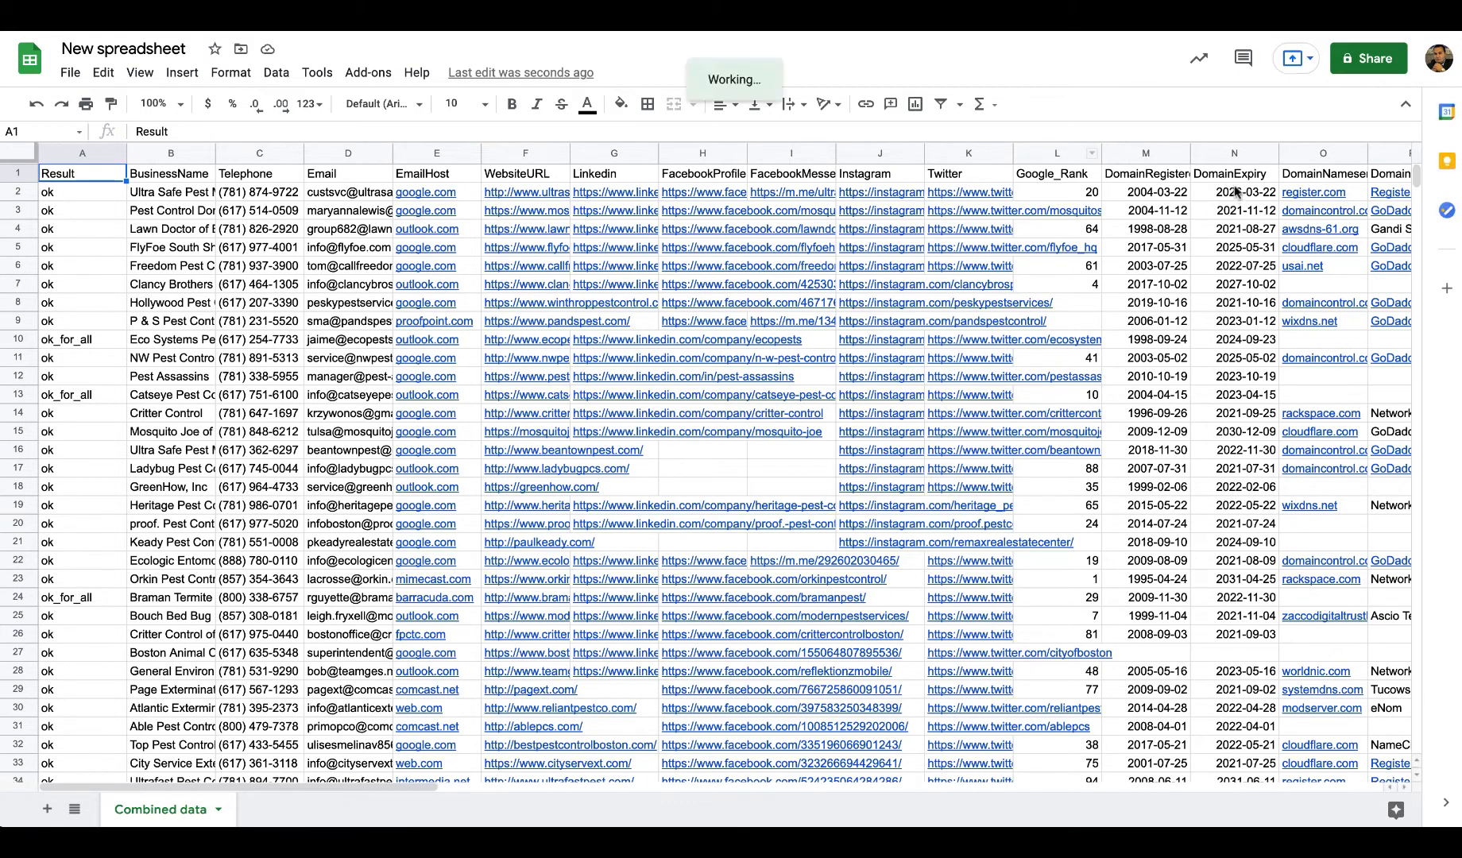
scroll(1049, 411, "down", 10)
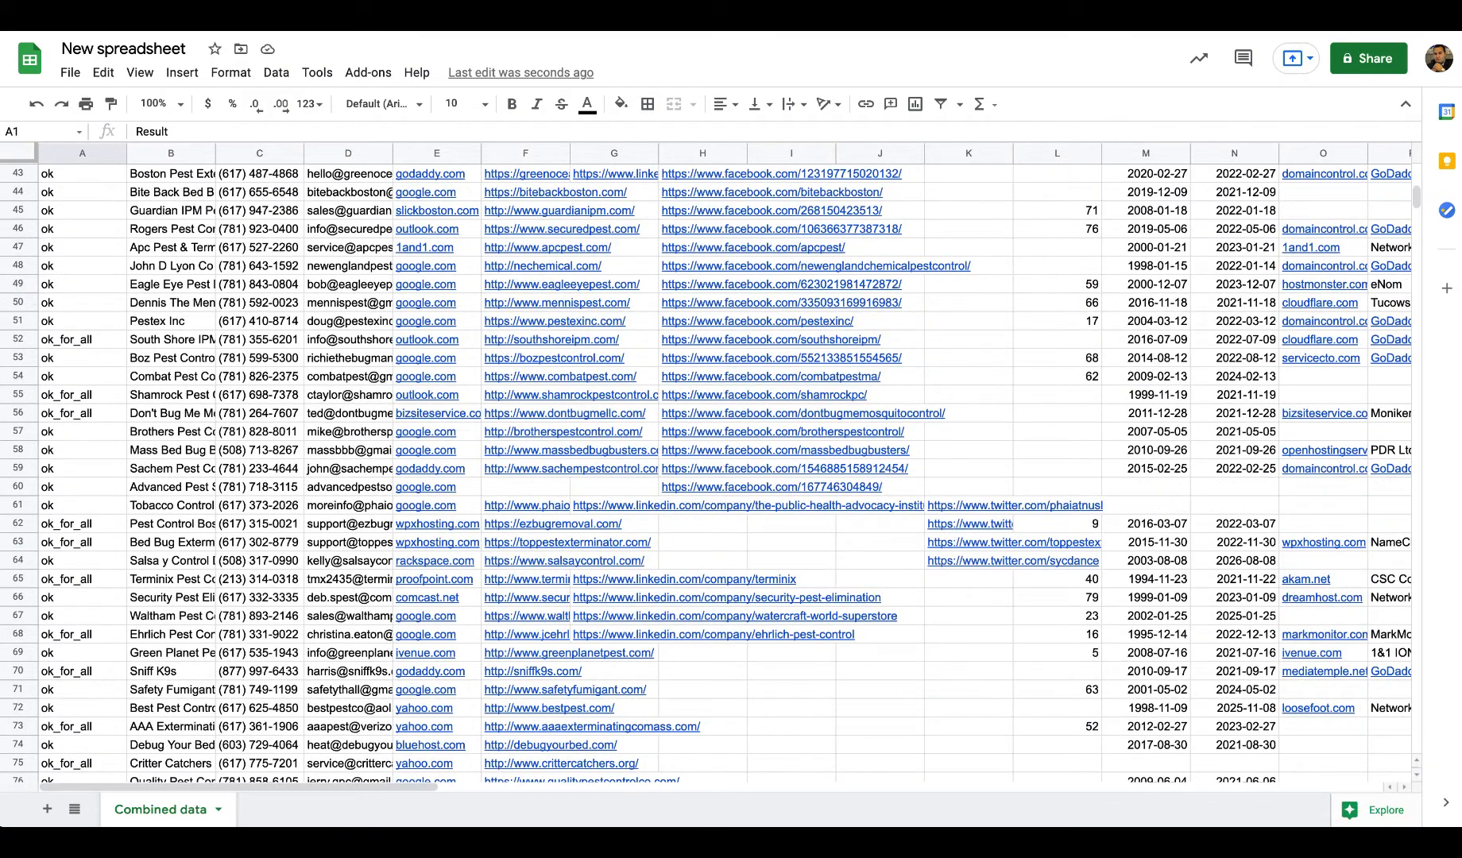
left_click_drag(1421, 194, 1403, 750)
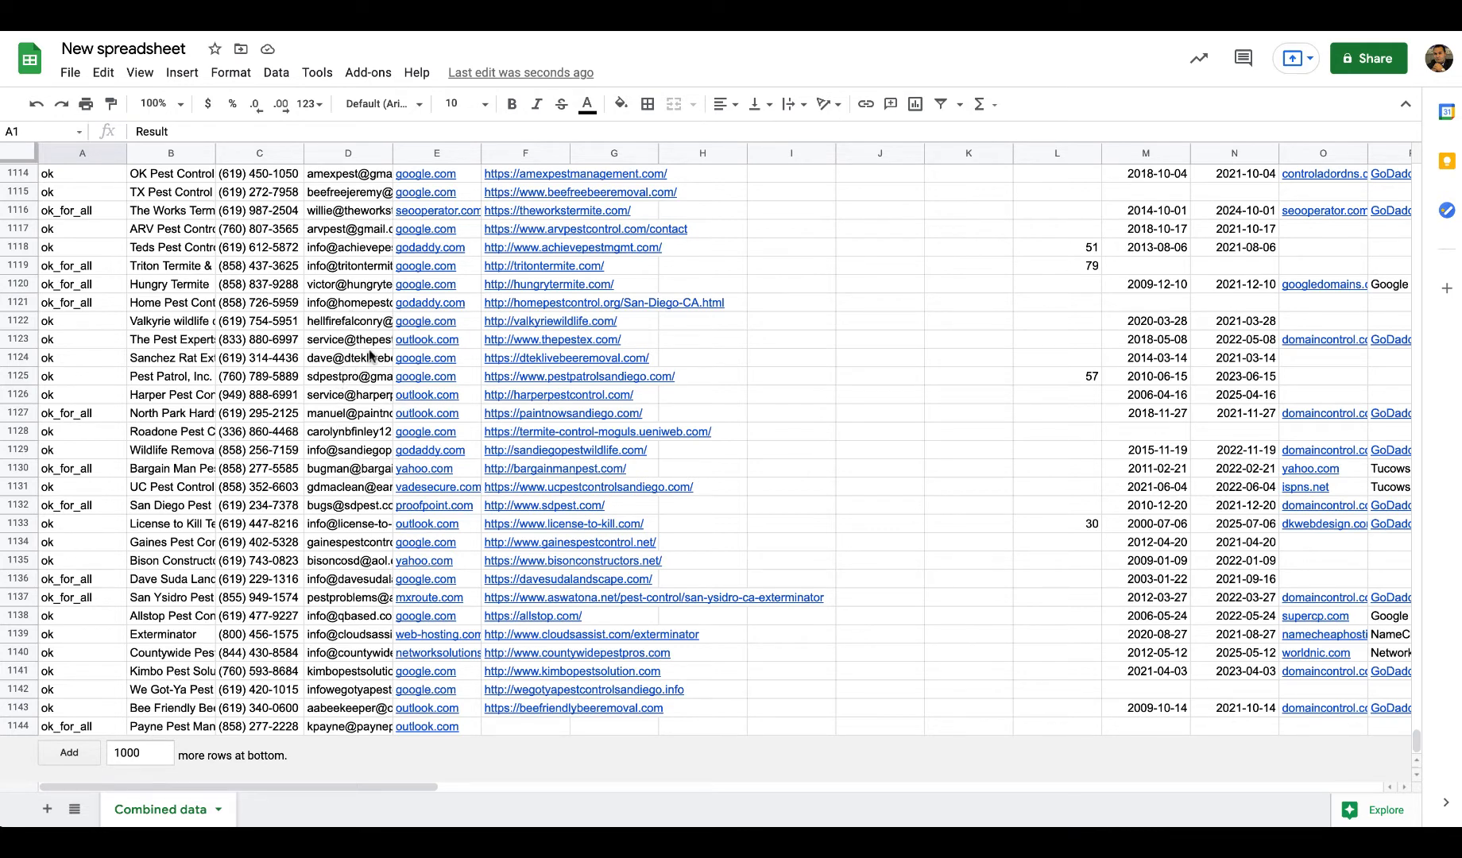
mouse_move(369, 349)
mouse_move(499, 376)
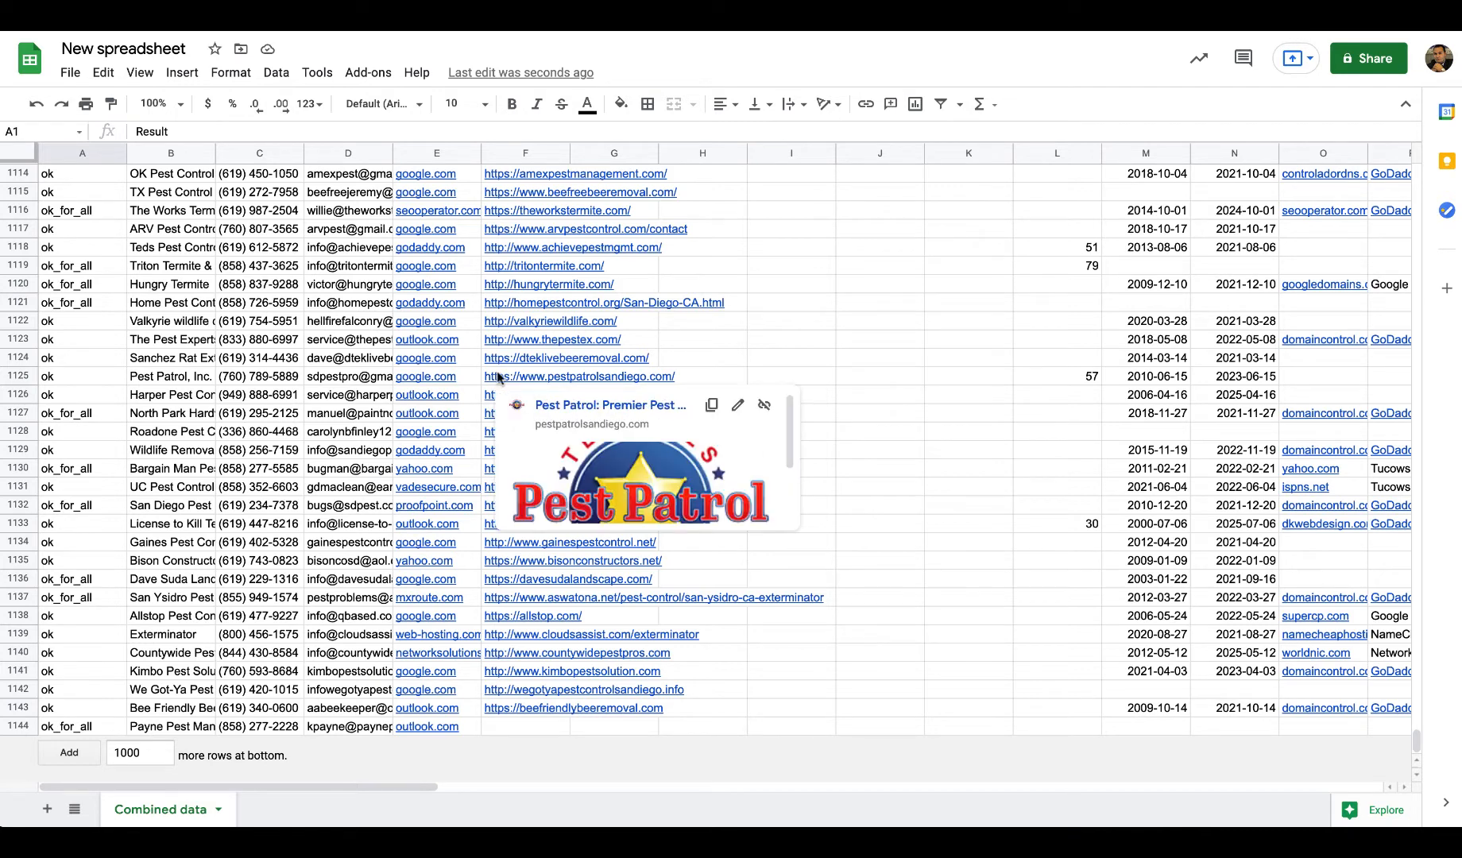
Step: Rename the new spreadsheet as Combine Pest Control
left_click(240, 50)
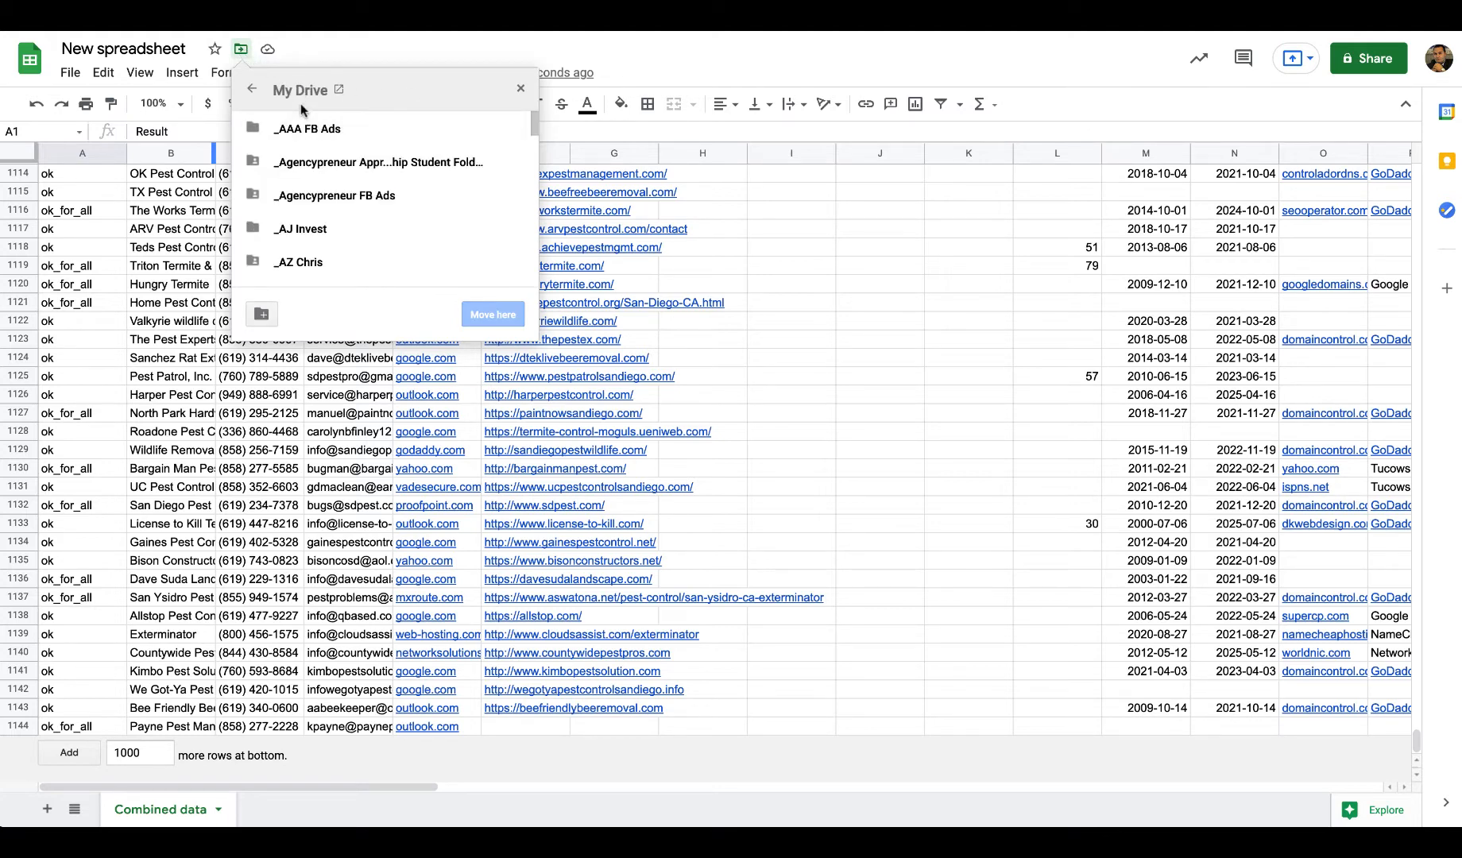
scroll(359, 188, "down", 6)
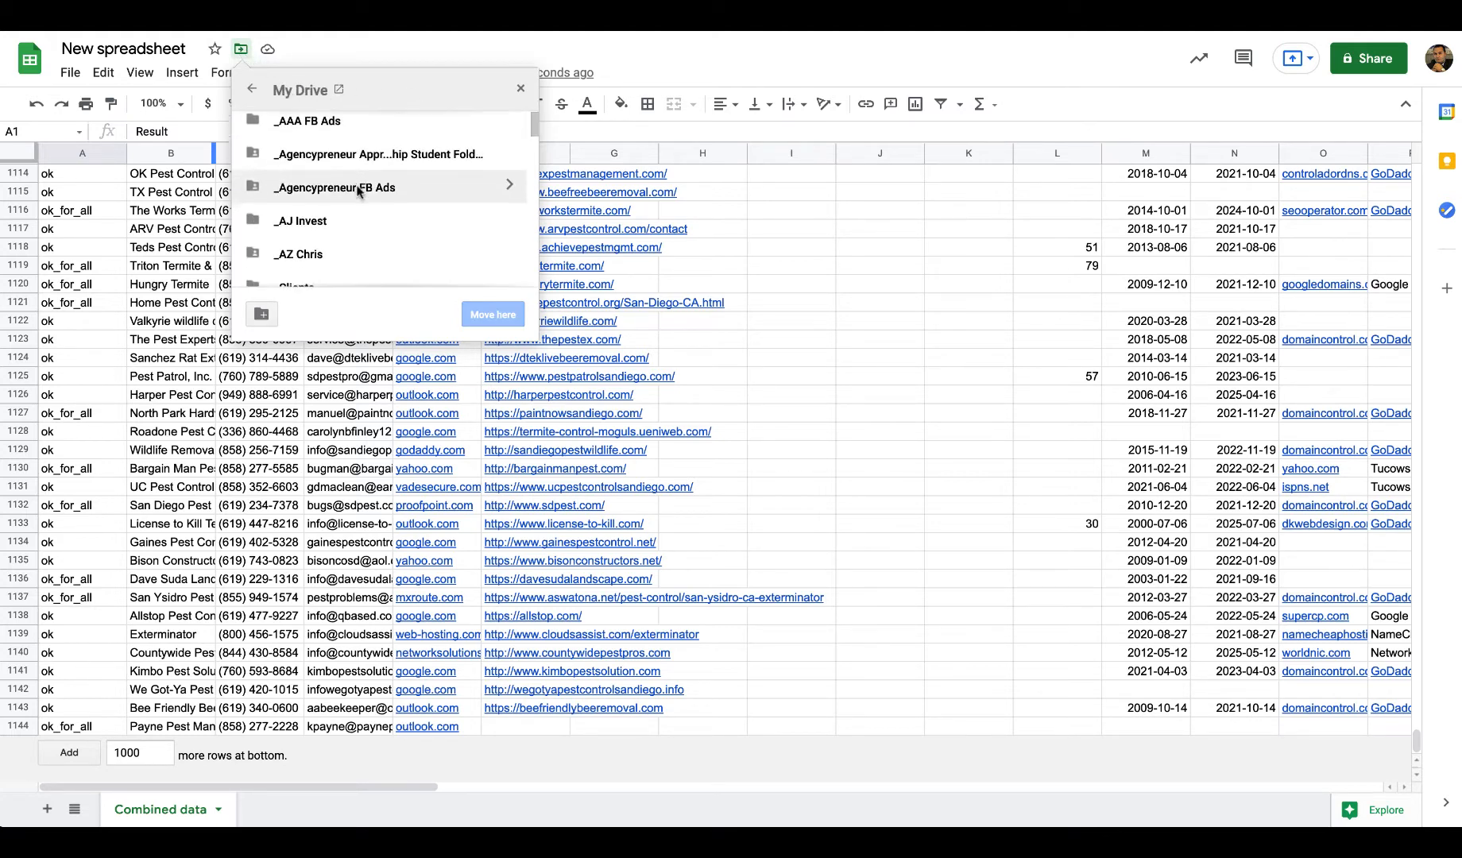
left_click(157, 49)
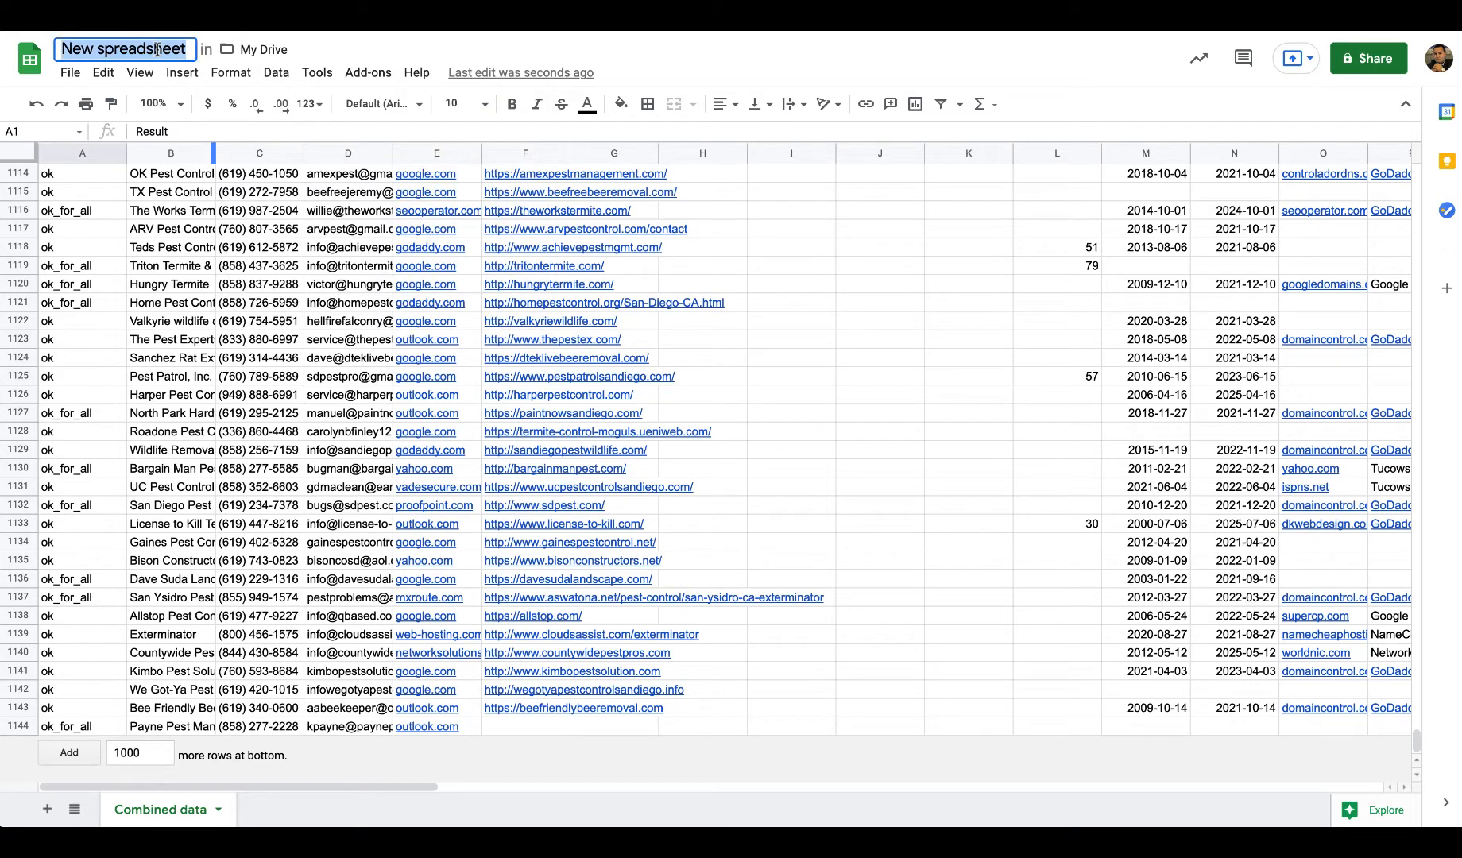
type("COmbine")
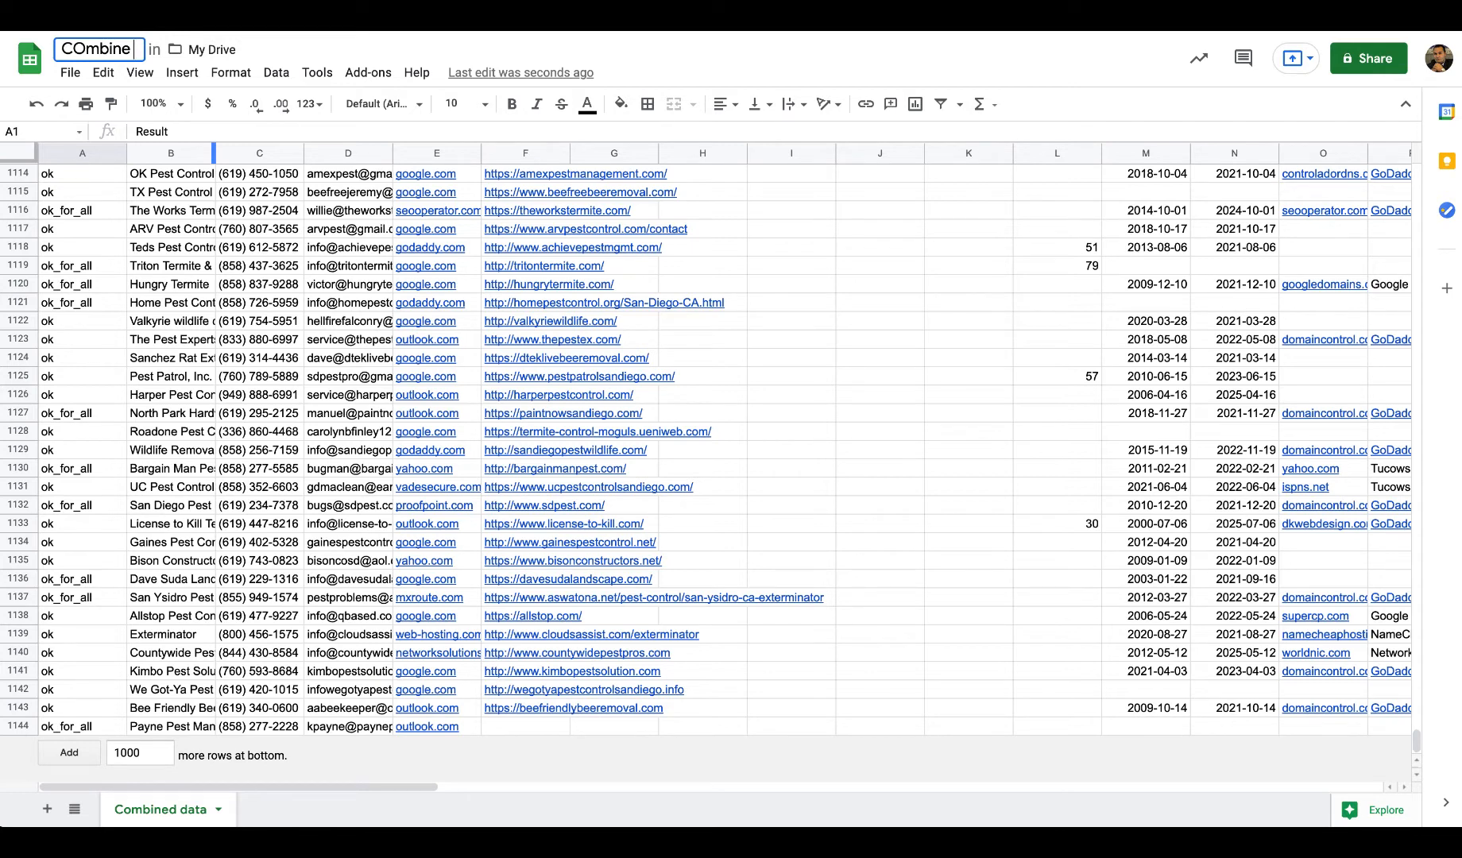
type(" Pest Contro")
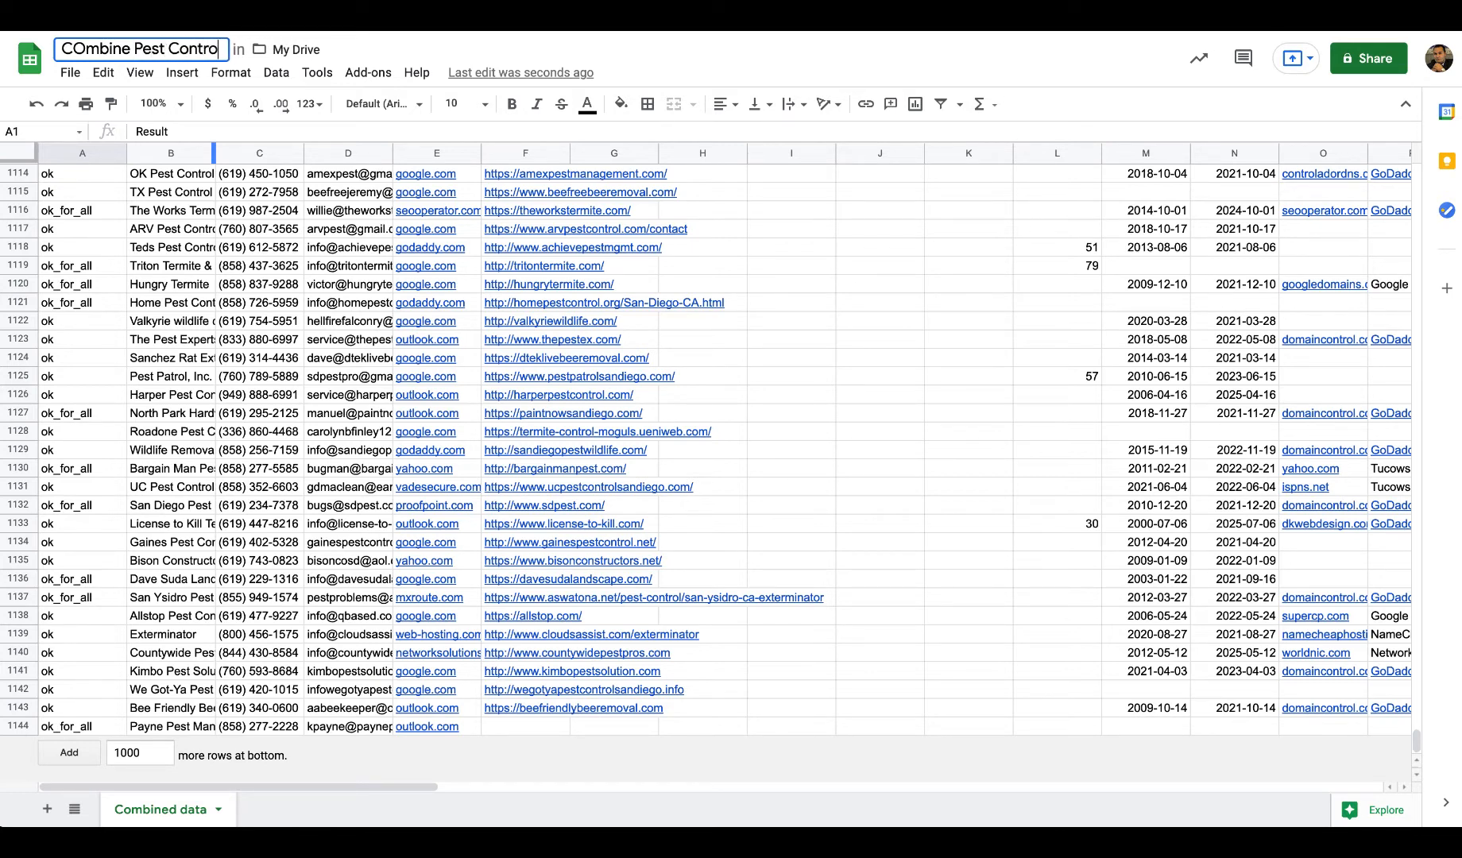
type("l")
left_click(83, 42)
key("BackSpace")
type("o")
left_click(623, 51)
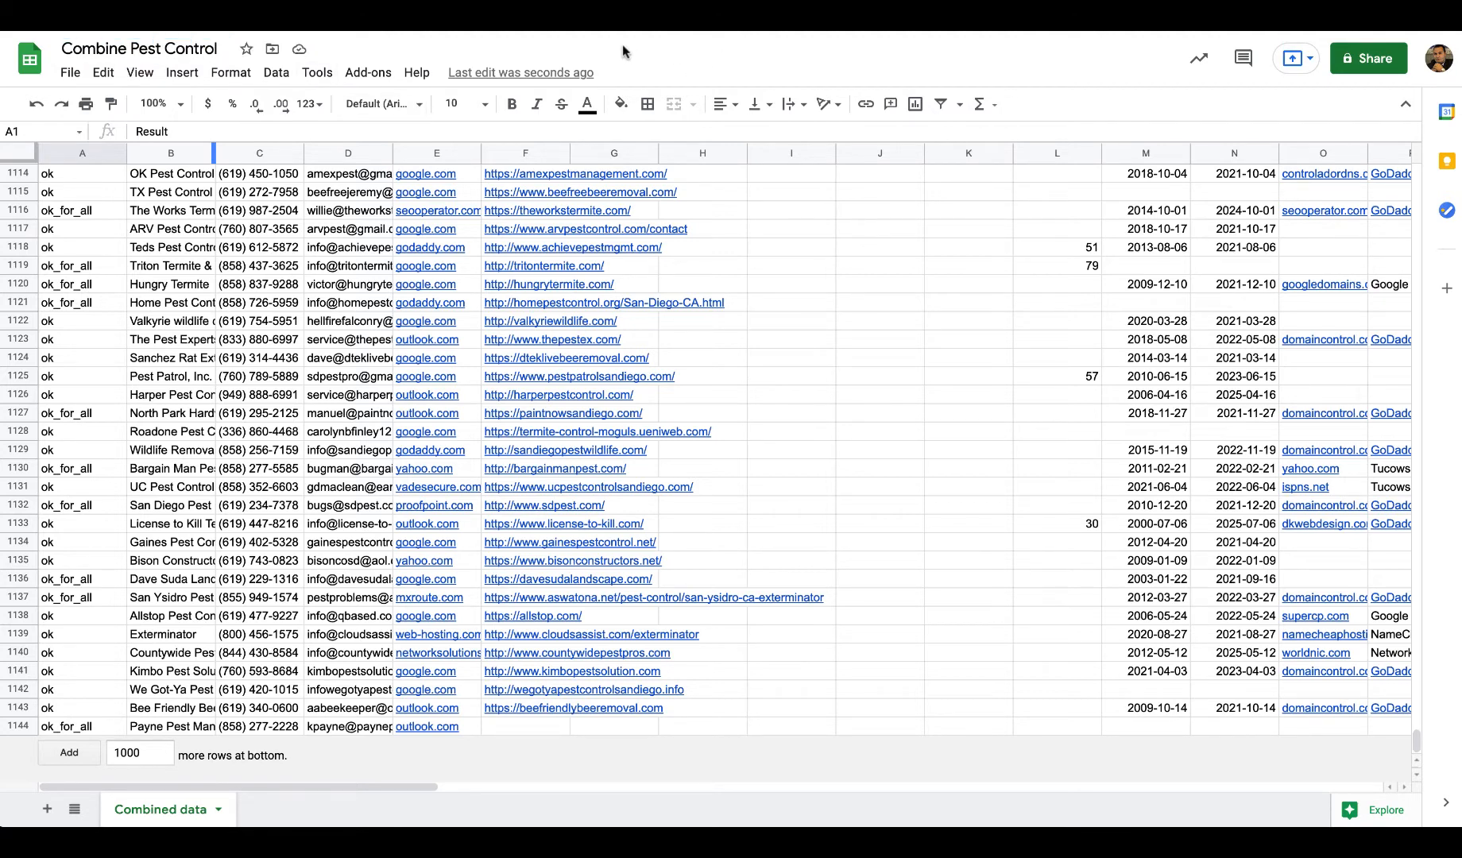
Step: Look through the folders and files of My Drive in the move dialog to locate the Combine Pest Control spreadsheet
left_click(272, 49)
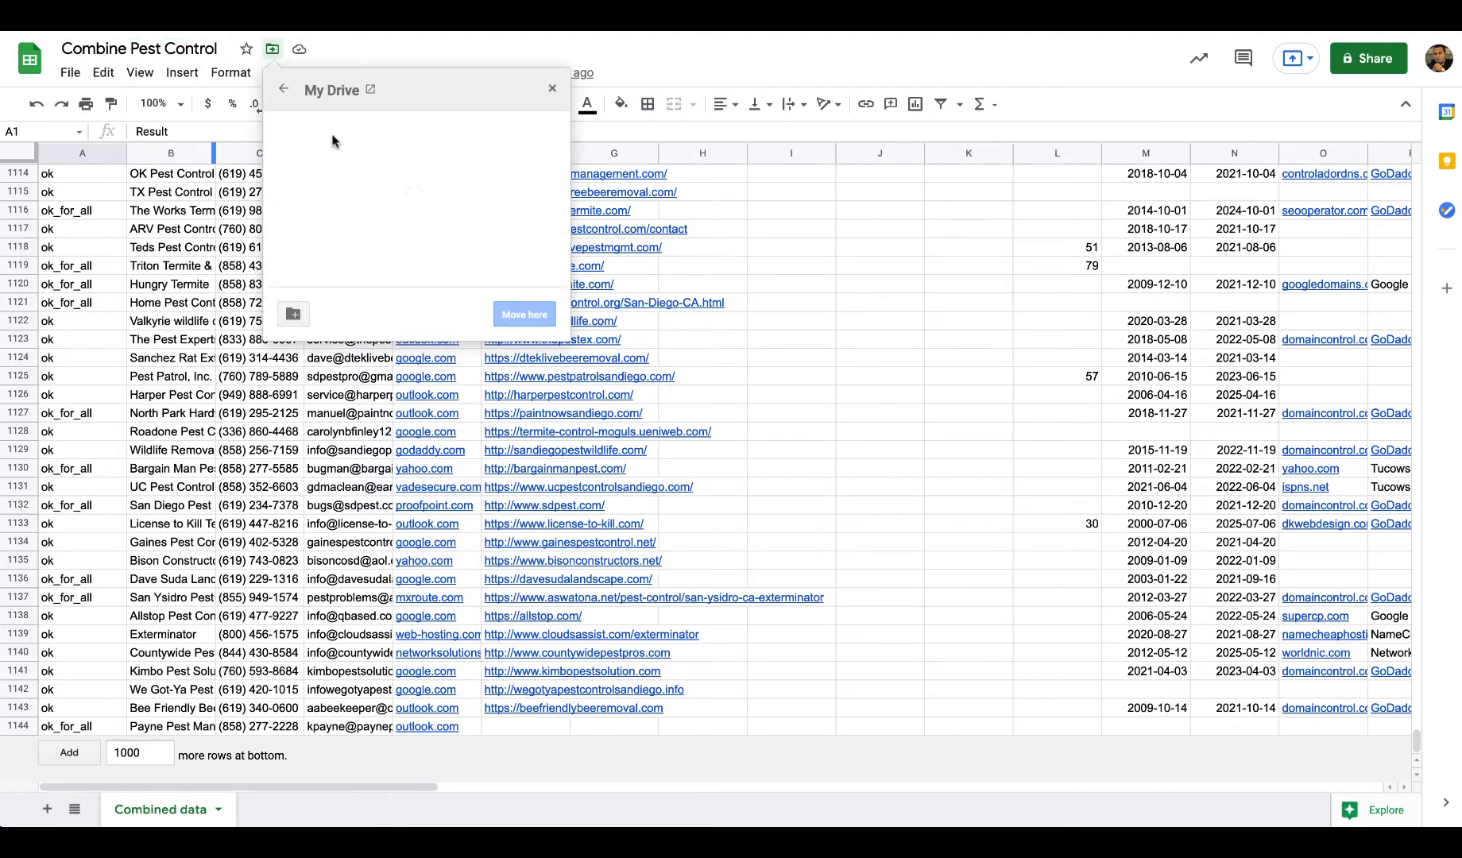
scroll(409, 187, "down", 5)
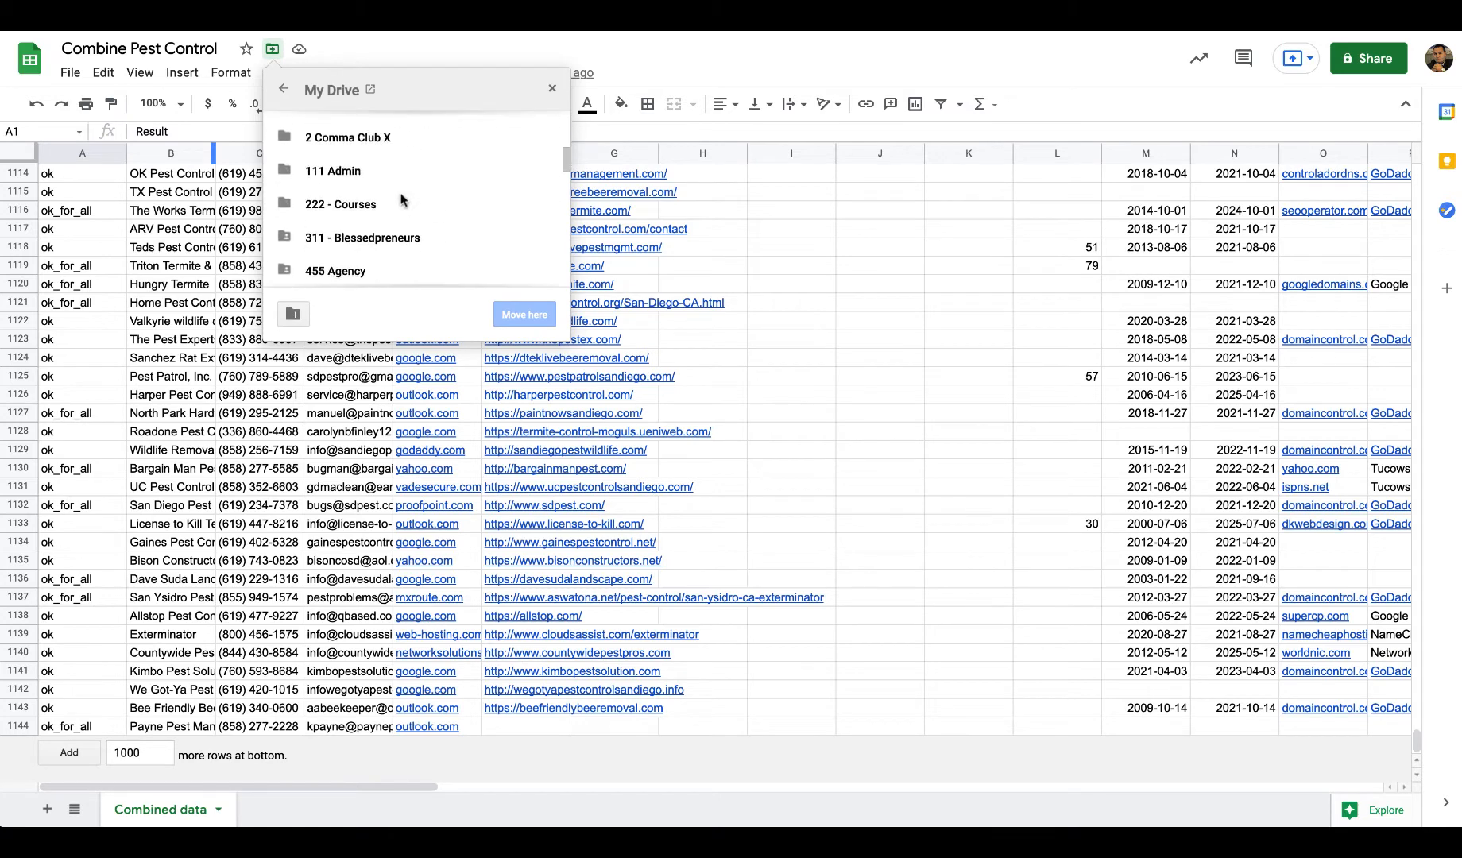
scroll(400, 198, "down", 10)
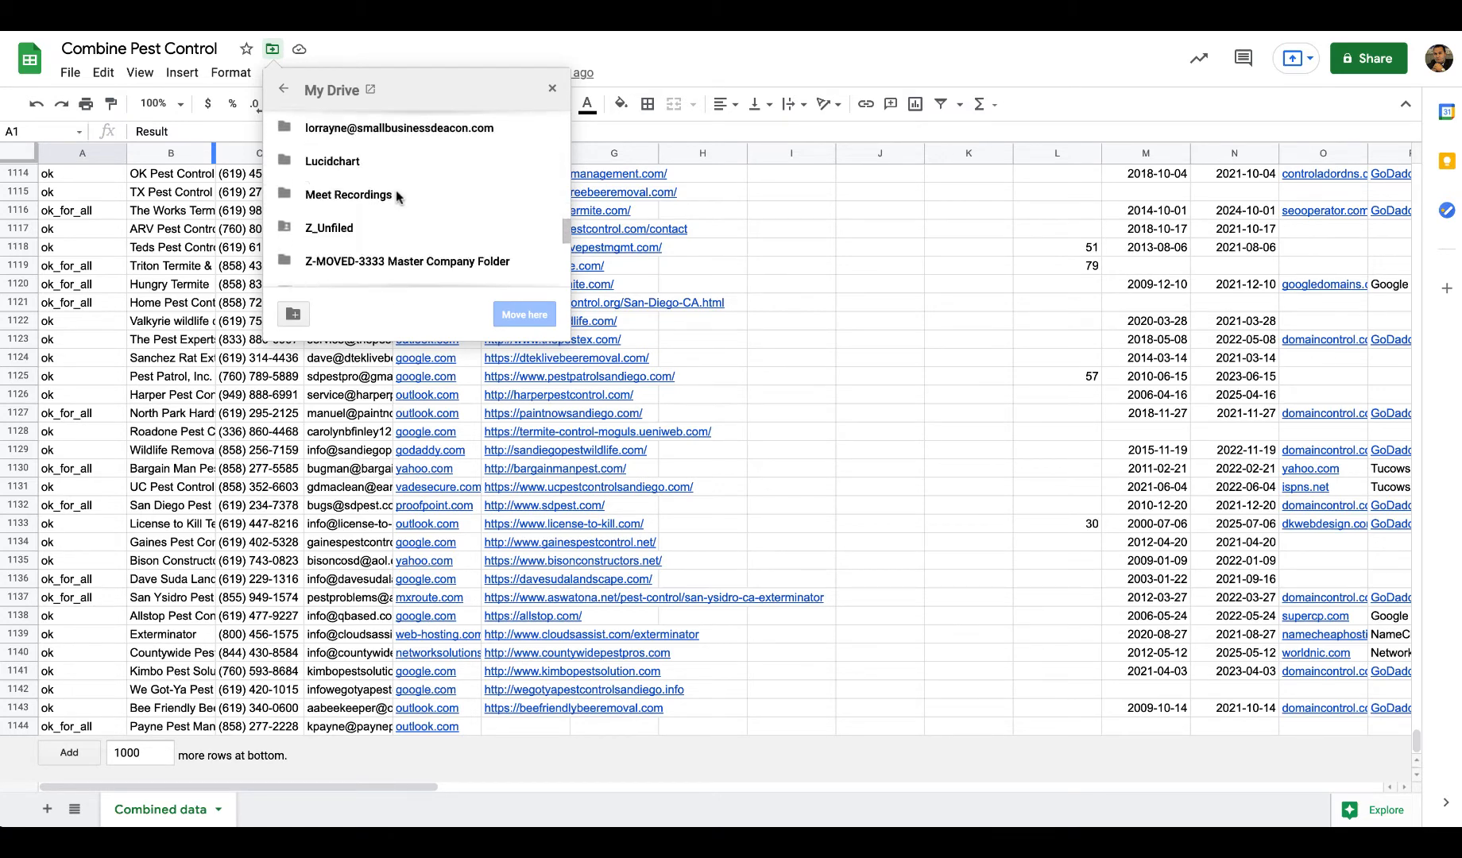
scroll(396, 197, "down", 10)
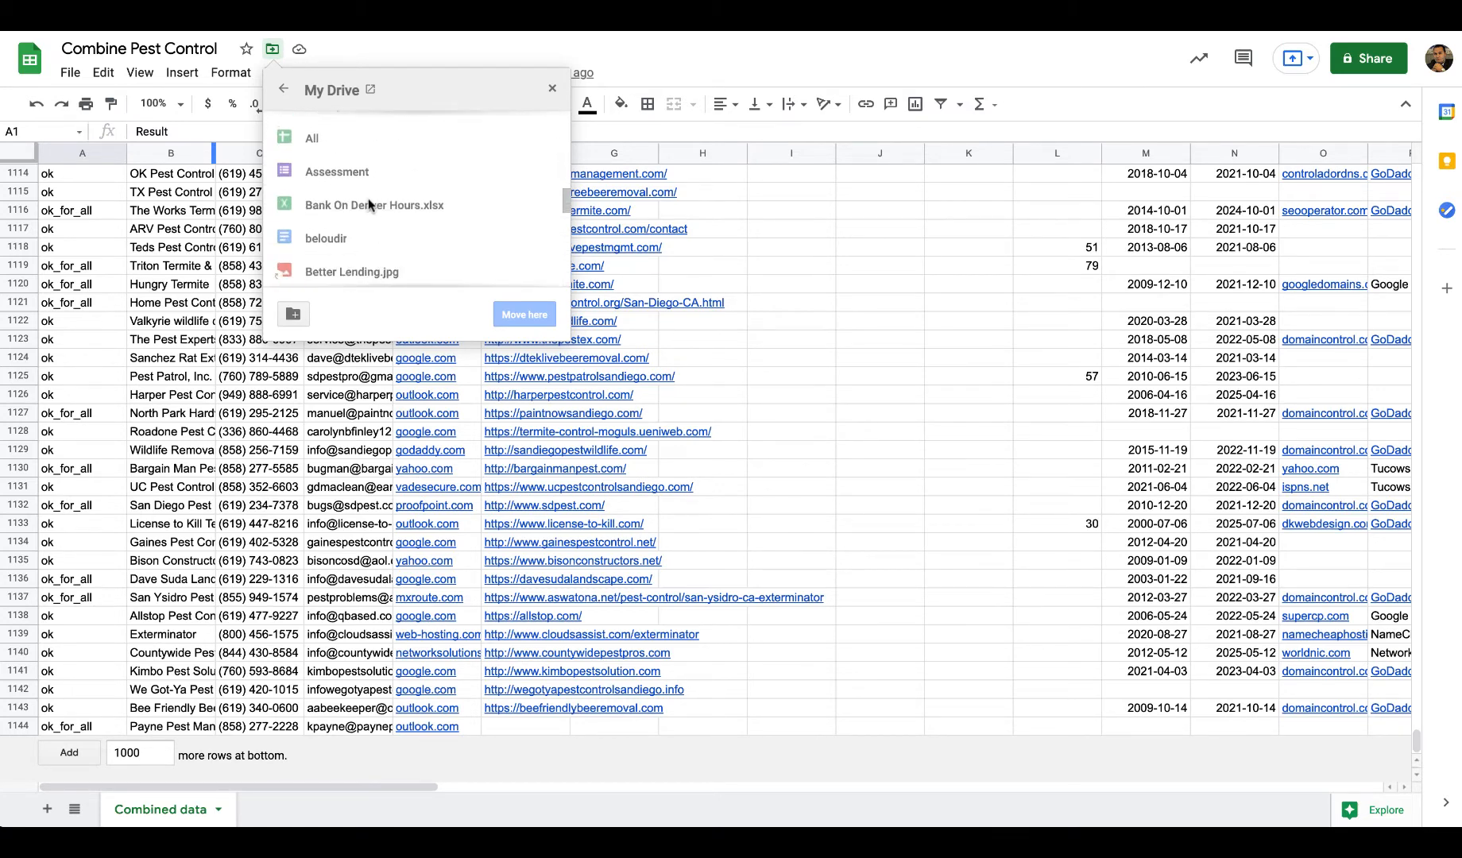
scroll(370, 199, "down", 5)
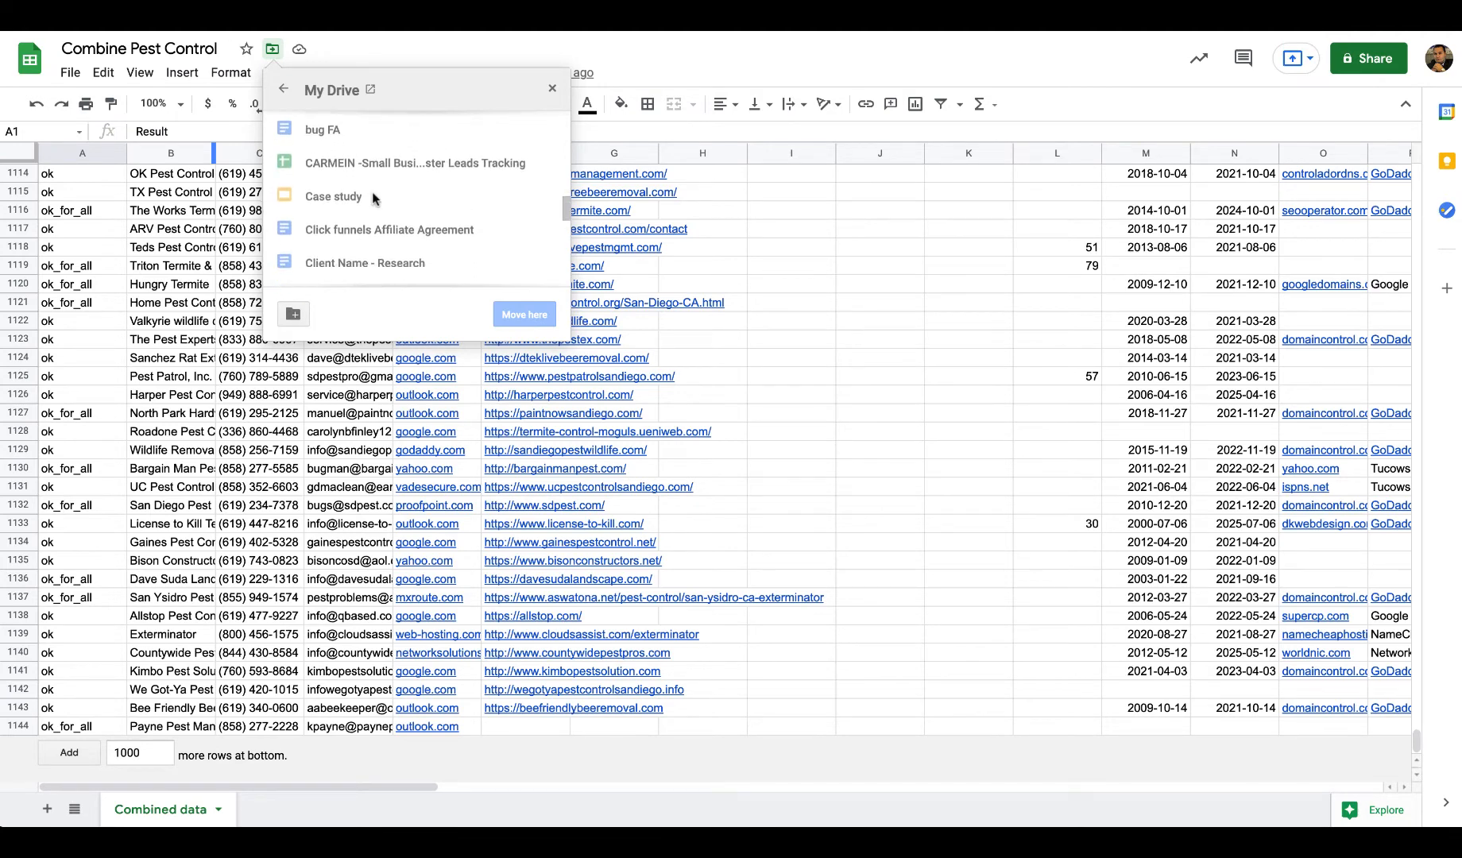
scroll(373, 197, "down", 4)
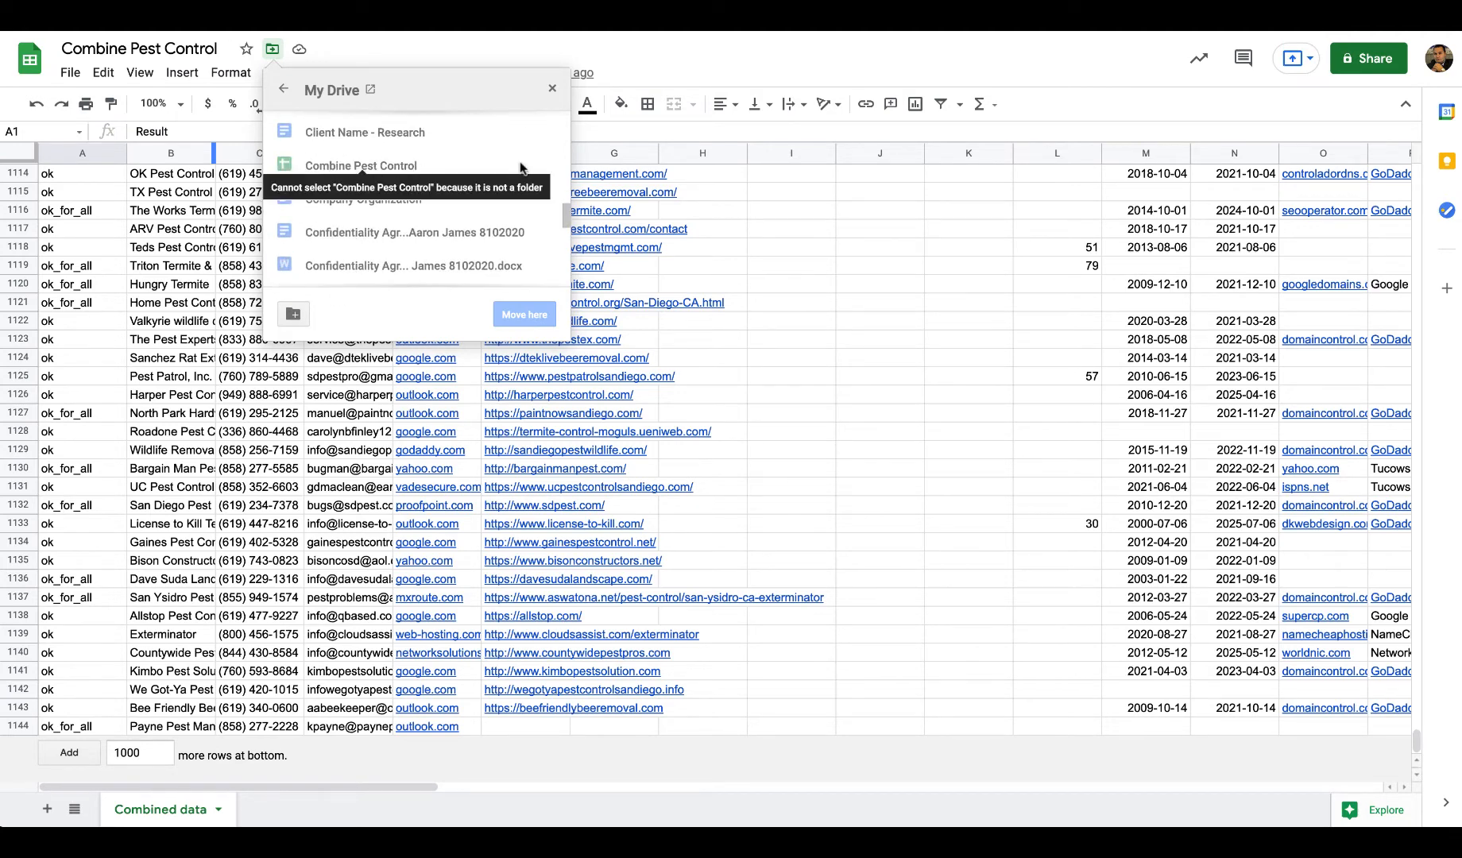
left_click(553, 93)
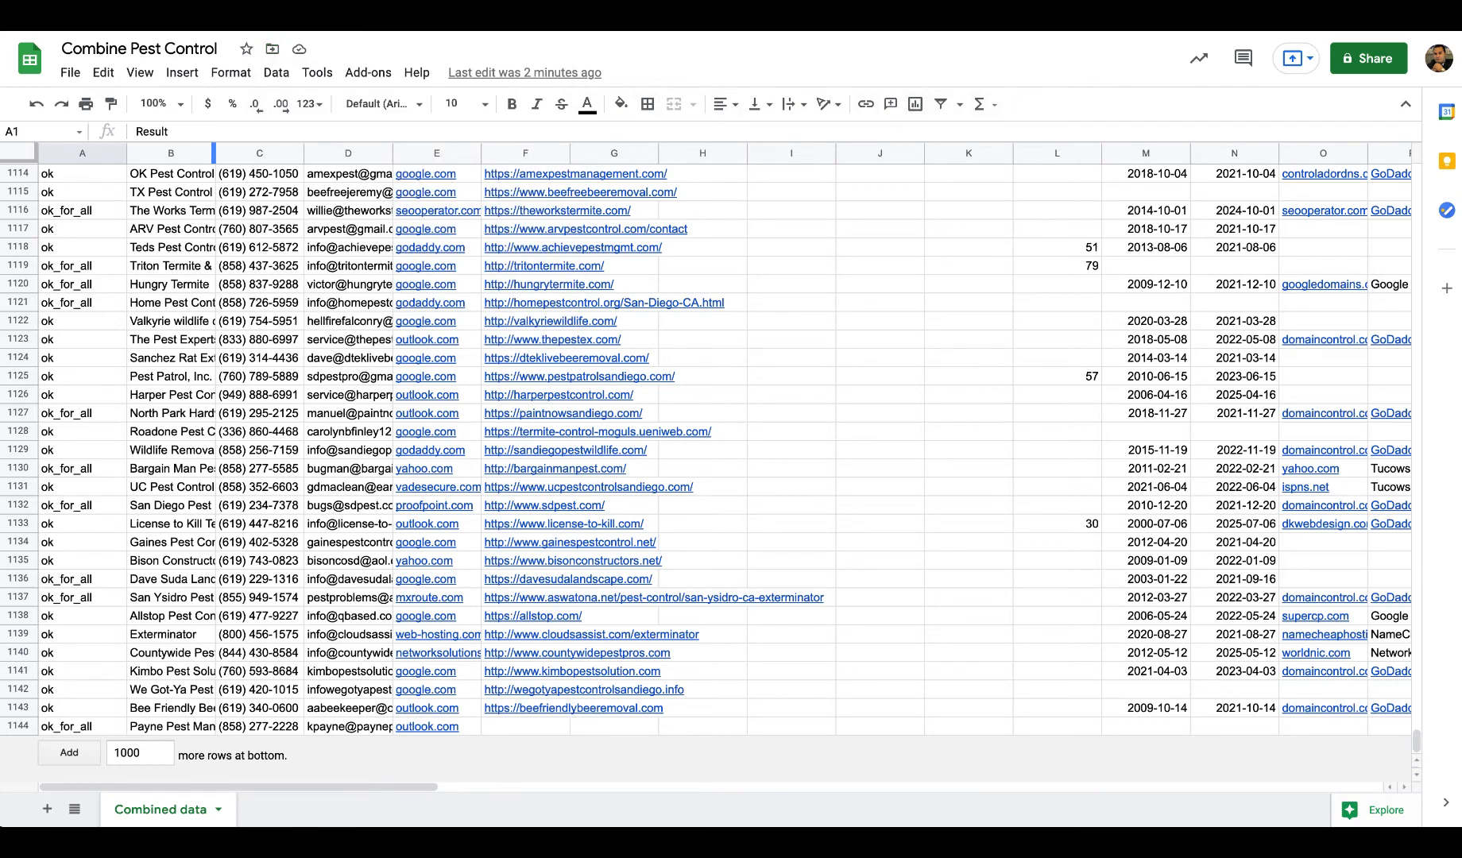